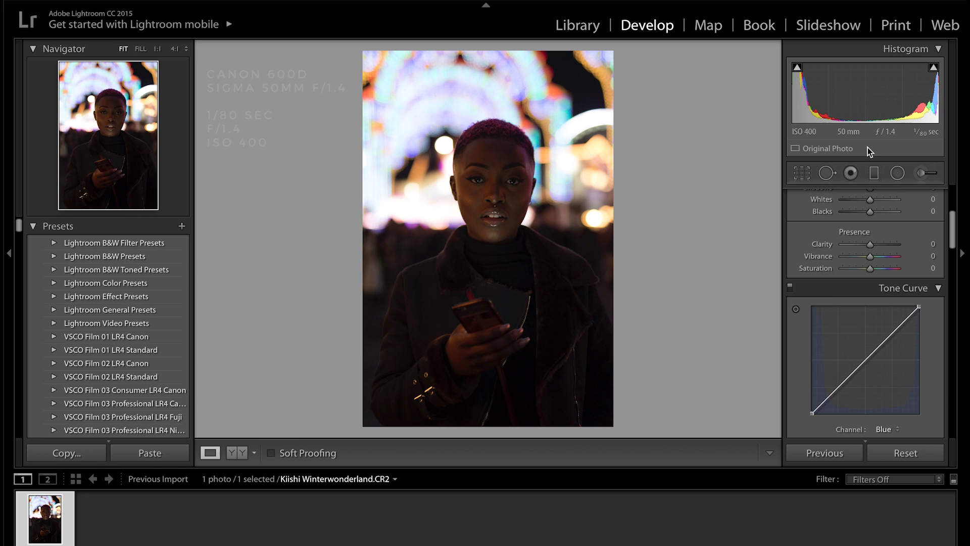
# - Pull the crop in from the top-left corner, then try a 4 x 5 aspect ratio
pyautogui.click(803, 173)
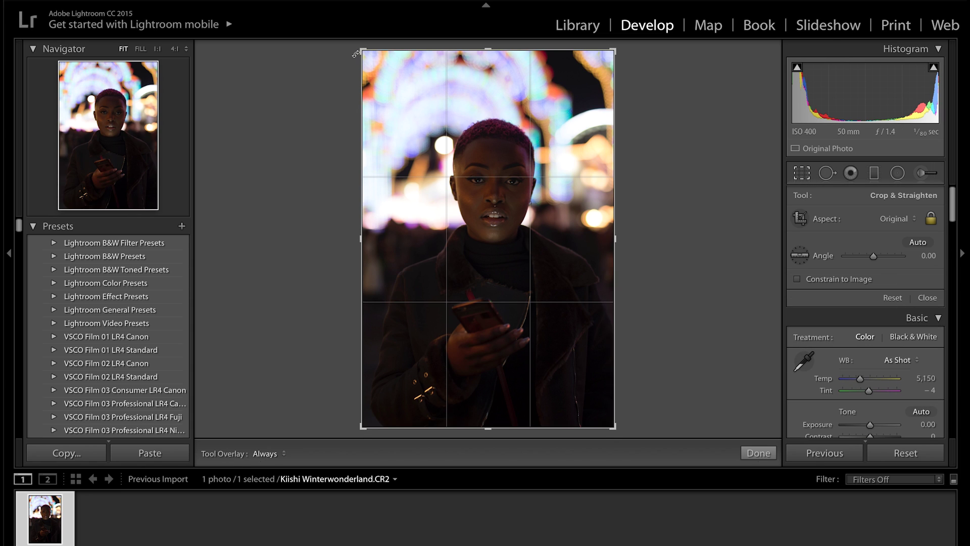
pyautogui.moveTo(359, 52); pyautogui.dragTo(367, 52)
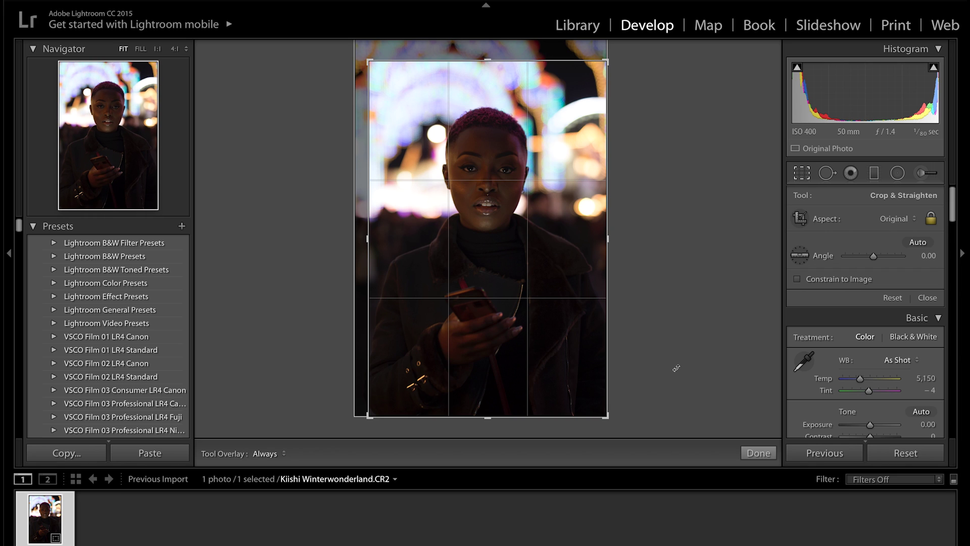
pyautogui.click(758, 453)
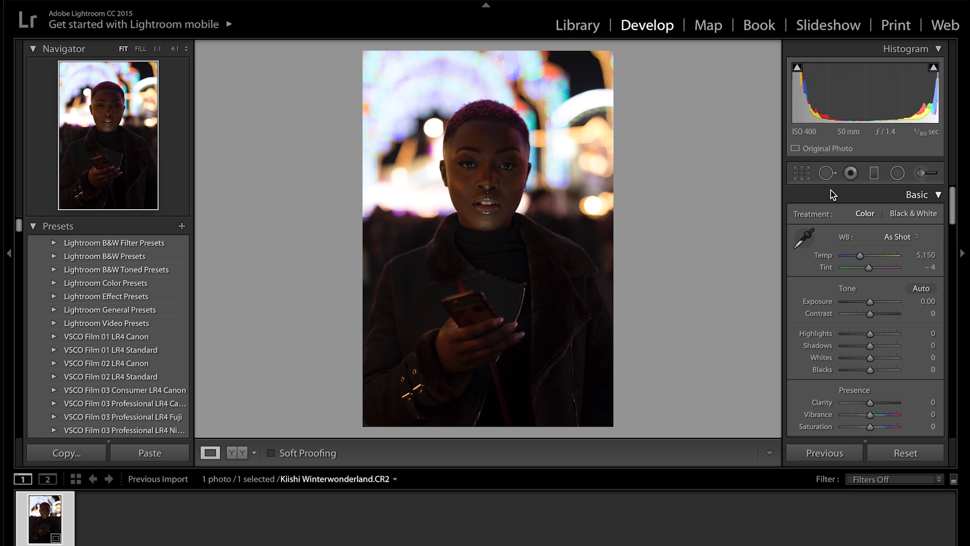
pyautogui.click(803, 173)
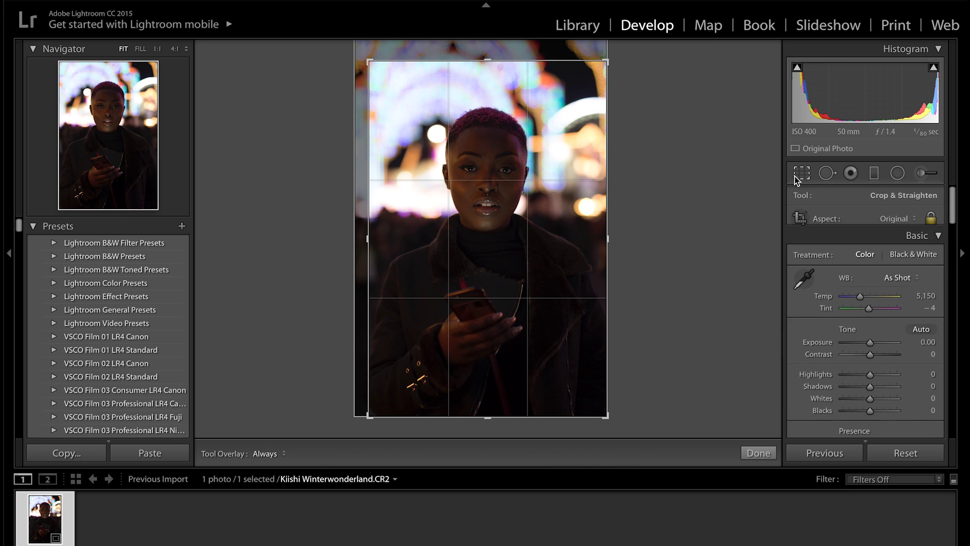
pyautogui.click(887, 221)
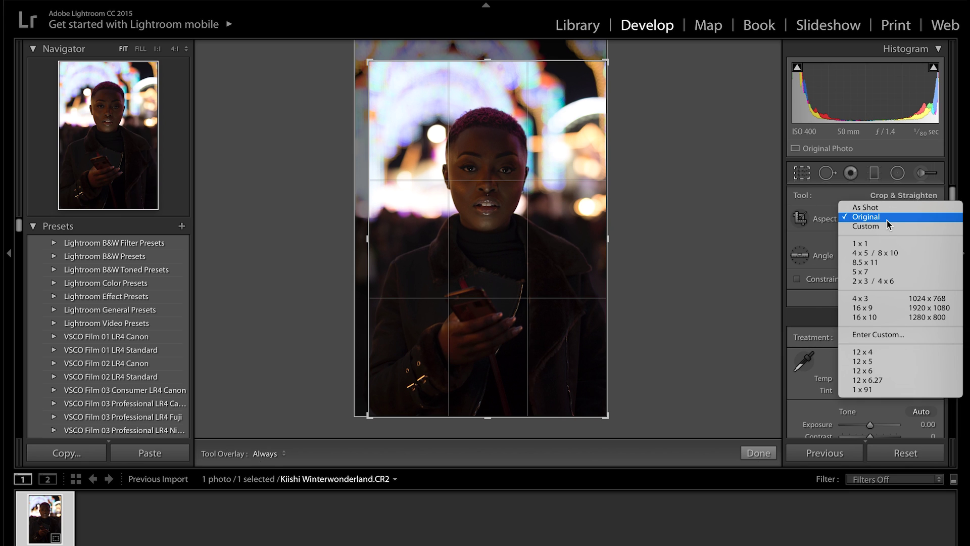
pyautogui.click(882, 254)
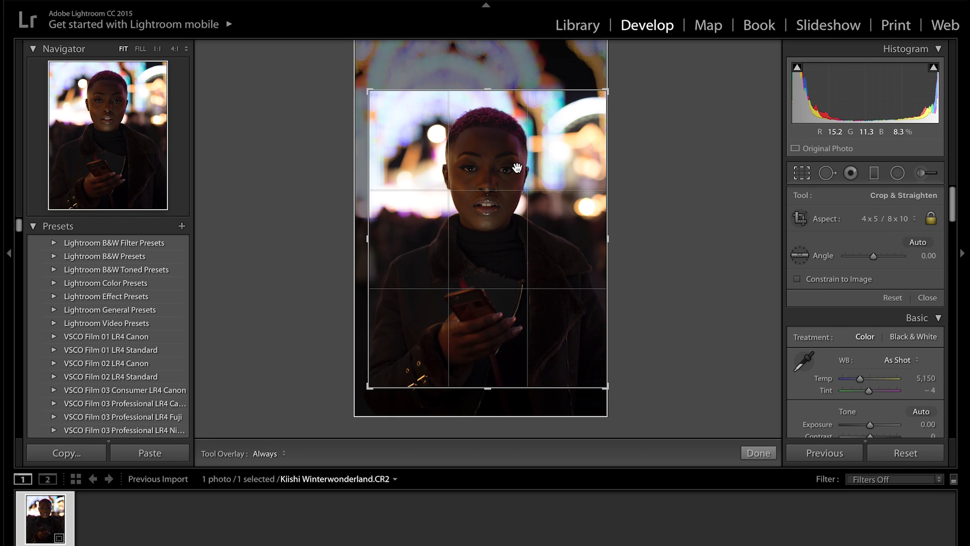
pyautogui.moveTo(518, 171); pyautogui.dragTo(517, 174)
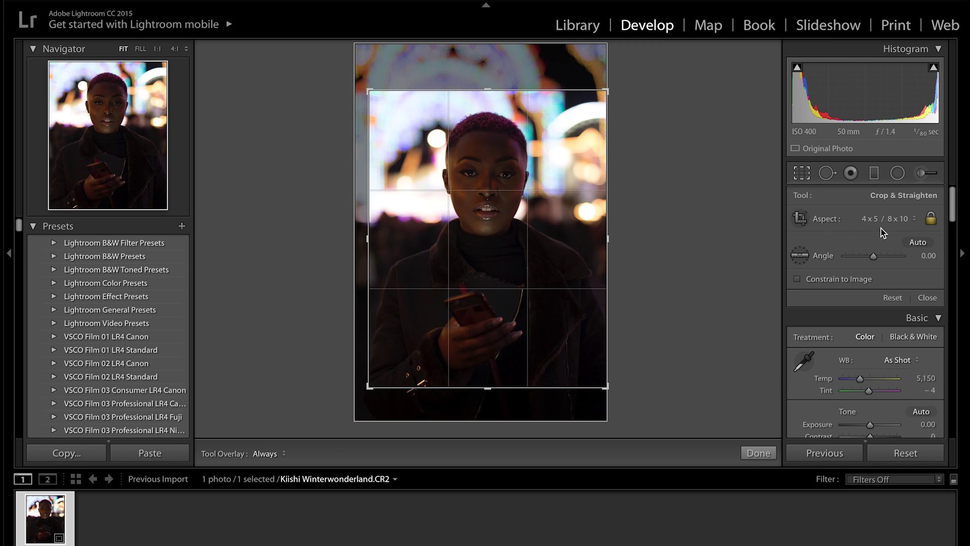
# - Reset the crop ratio to As Shot and tighten the crop from the top-left corner
pyautogui.click(900, 221)
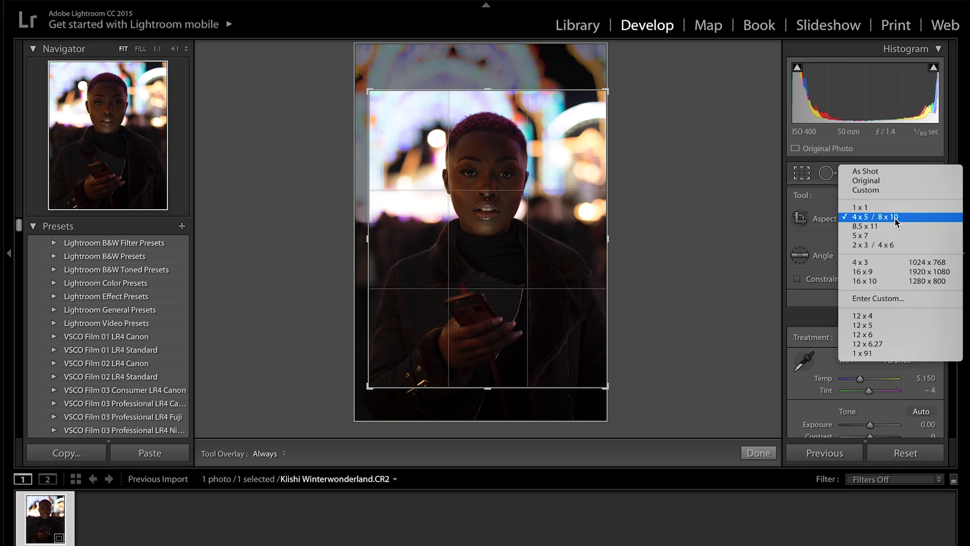
pyautogui.click(862, 169)
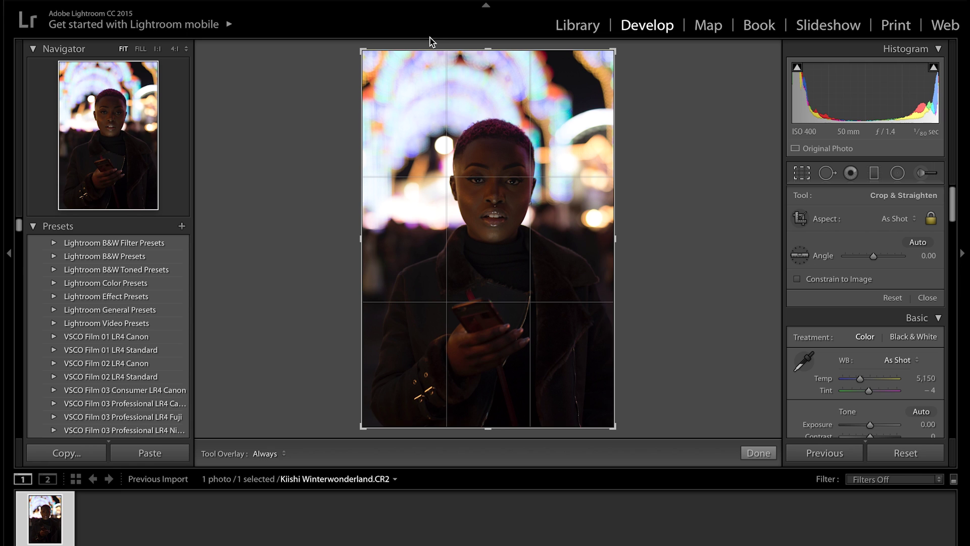
pyautogui.moveTo(355, 44); pyautogui.dragTo(372, 56)
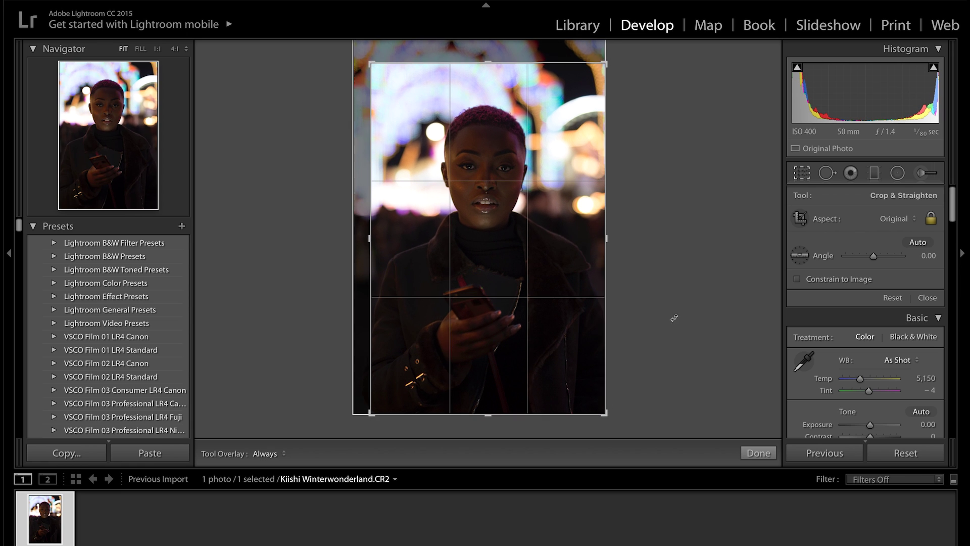
pyautogui.click(760, 453)
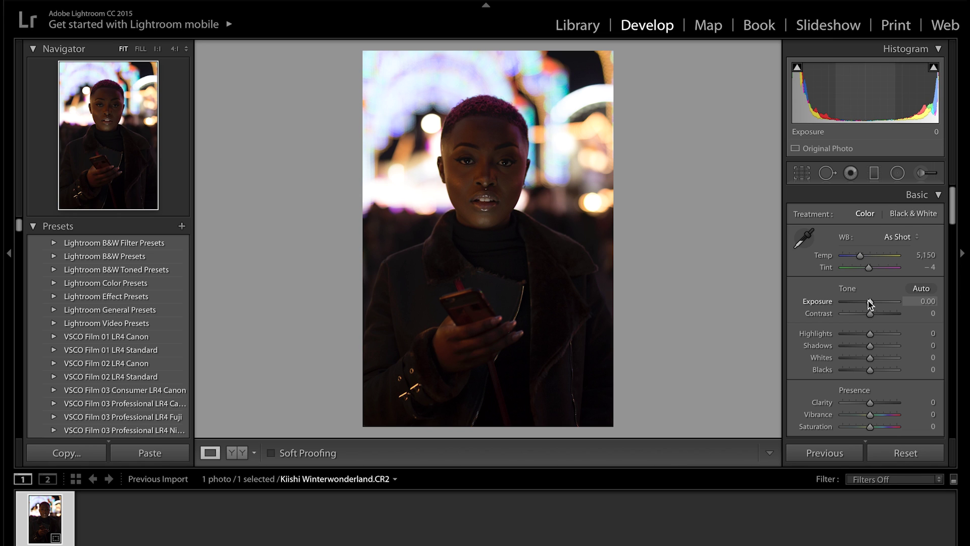
# - Raise the Basic panel Exposure to exactly +0.80
pyautogui.moveTo(869, 301); pyautogui.dragTo(876, 302)
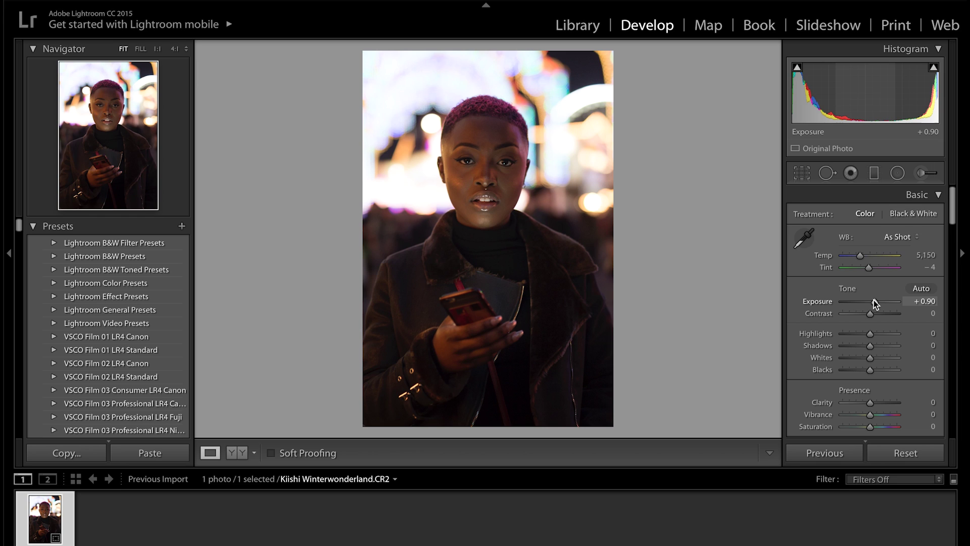
pyautogui.click(913, 302)
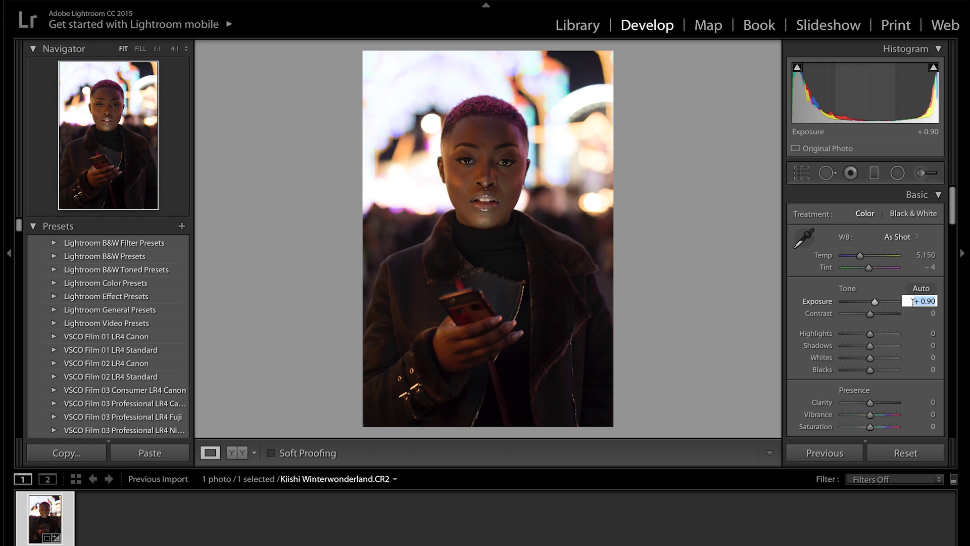
pyautogui.write('0.8')
pyautogui.press('Return')
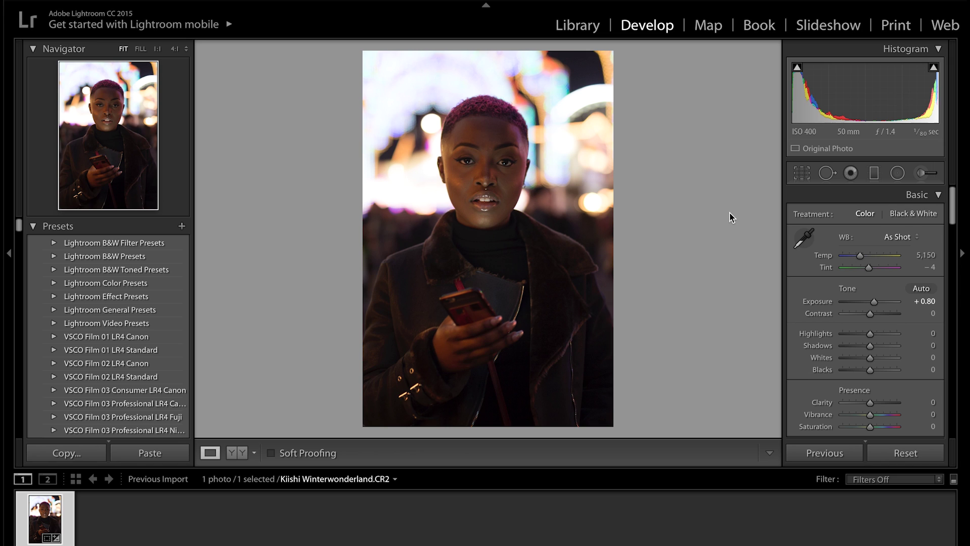
# - Switch the Tone Curve channel from Blue to RGB
pyautogui.scroll(-3, 872, 281)
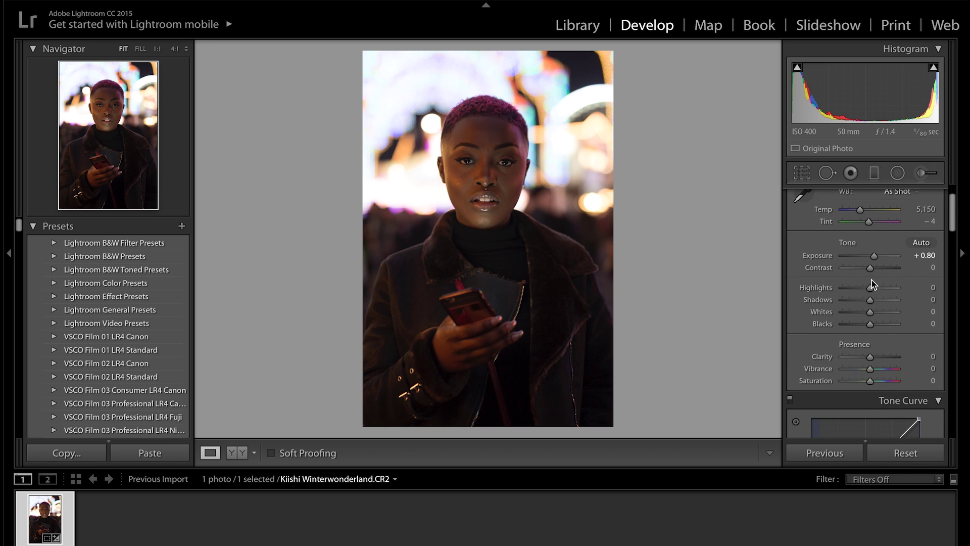
pyautogui.scroll(-10, 872, 281)
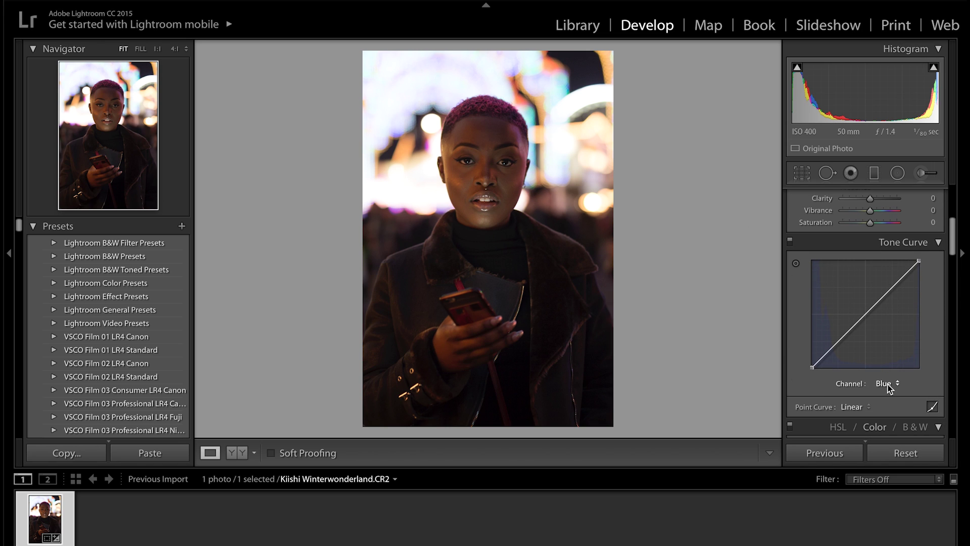
pyautogui.click(889, 386)
pyautogui.click(888, 387)
pyautogui.click(889, 384)
pyautogui.click(896, 354)
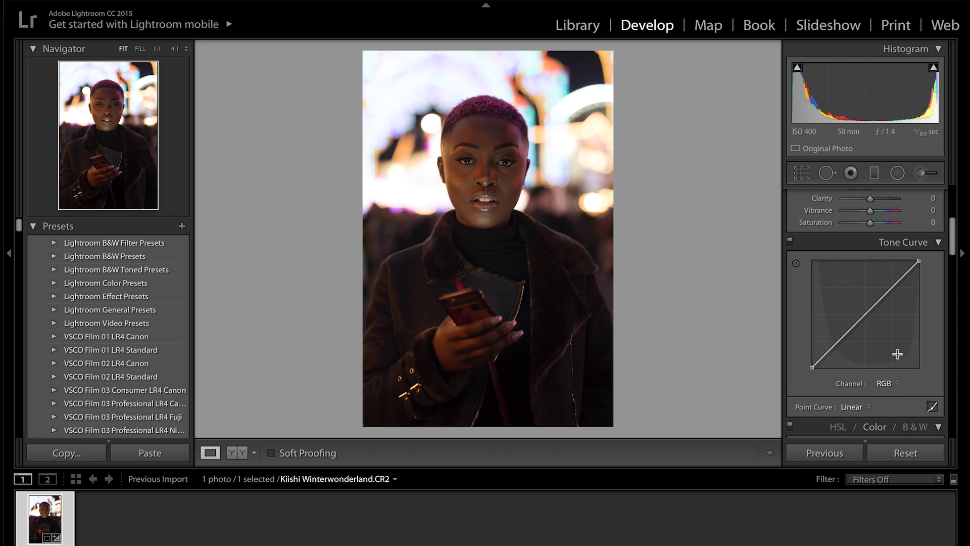
# - Add a shadow point and lift the RGB curve's black point to fade the shadows
pyautogui.click(828, 353)
pyautogui.moveTo(812, 368); pyautogui.dragTo(811, 362)
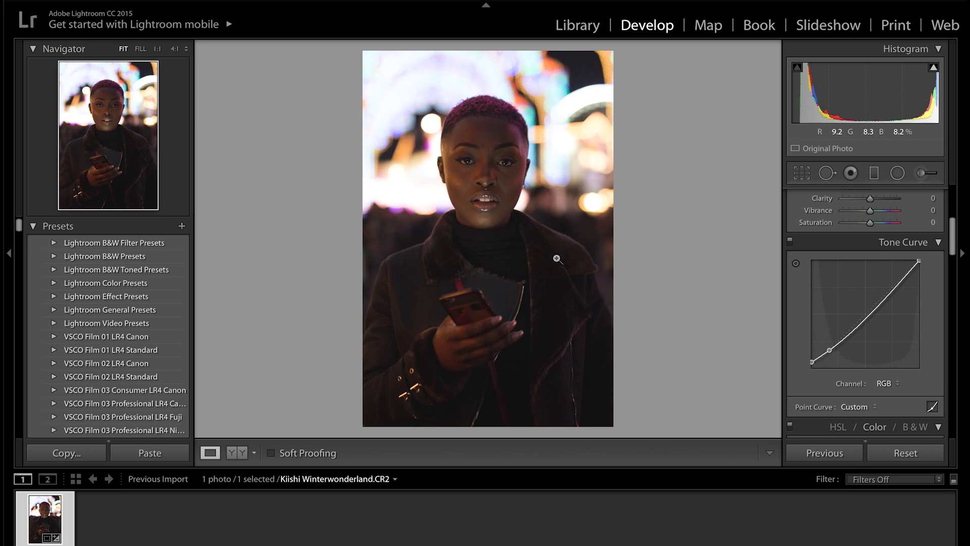
pyautogui.moveTo(813, 362); pyautogui.dragTo(812, 360)
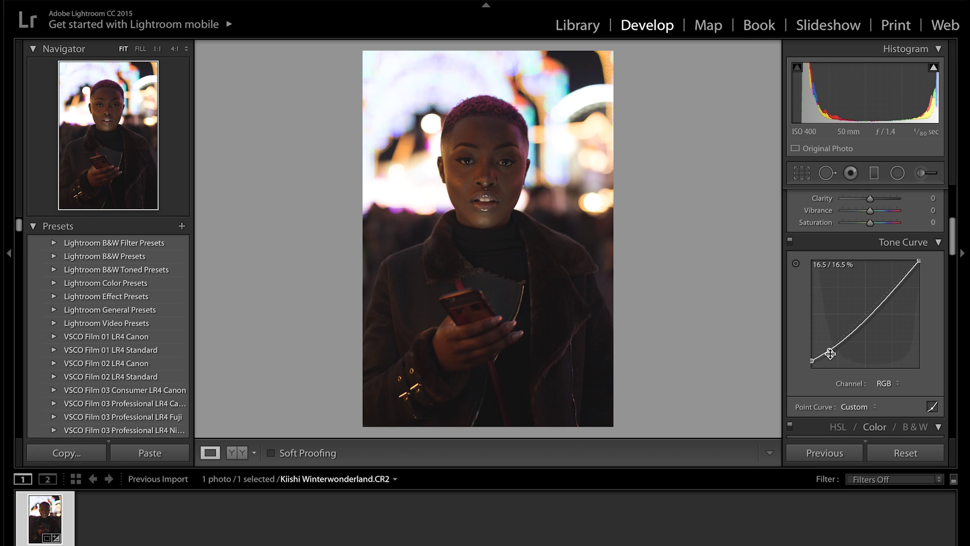
pyautogui.moveTo(830, 351); pyautogui.dragTo(828, 349)
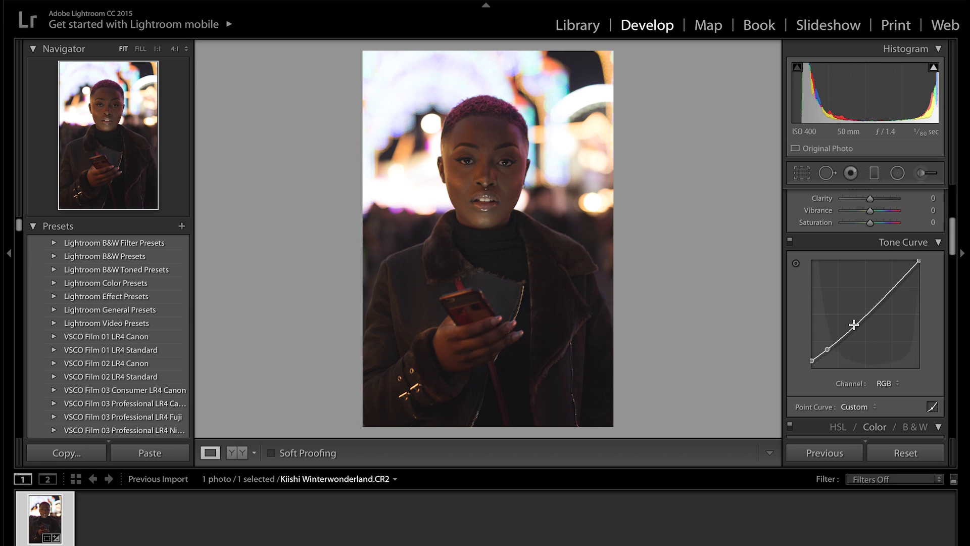
# - Raise the midtone point to about 37.3 / 50.2%, then compare Before/After
pyautogui.moveTo(858, 325); pyautogui.dragTo(853, 314)
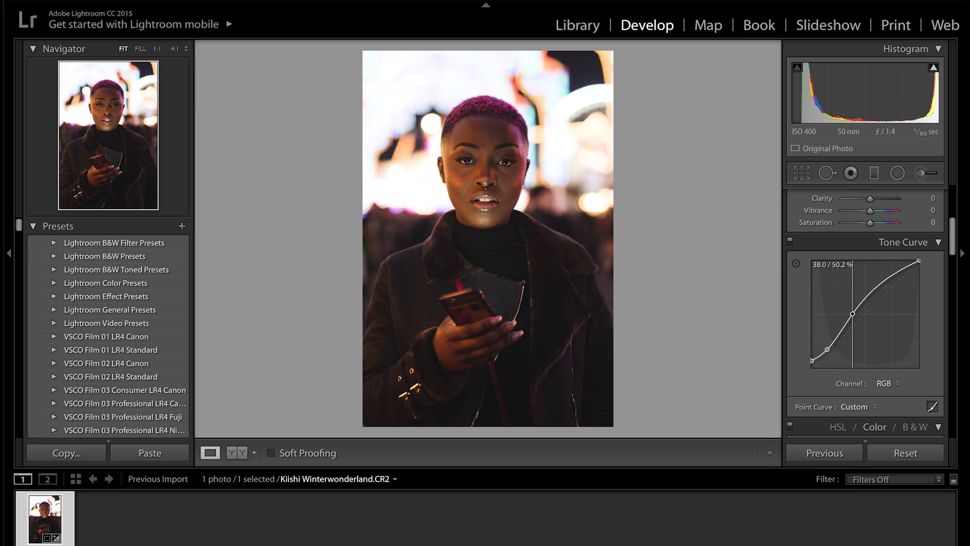
pyautogui.moveTo(854, 314); pyautogui.dragTo(853, 313)
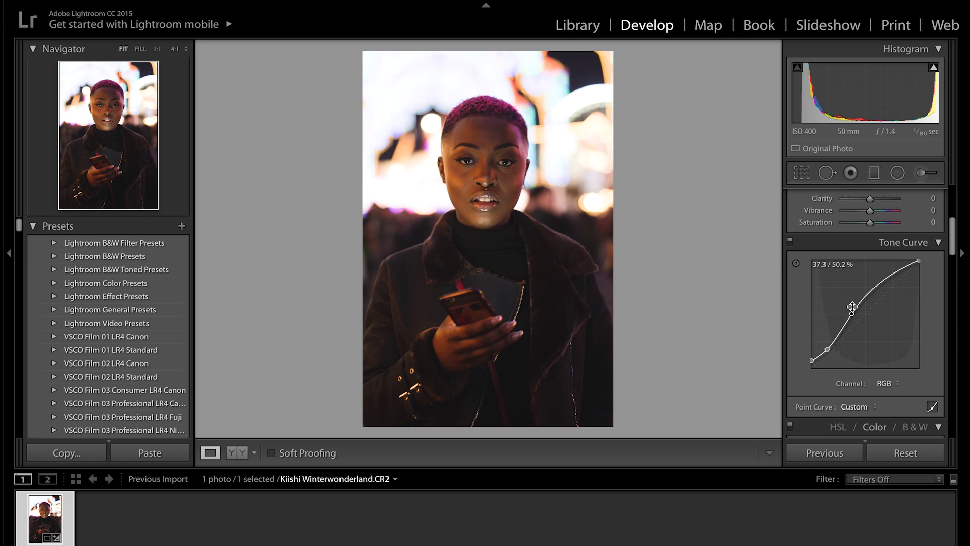
pyautogui.press('\\')
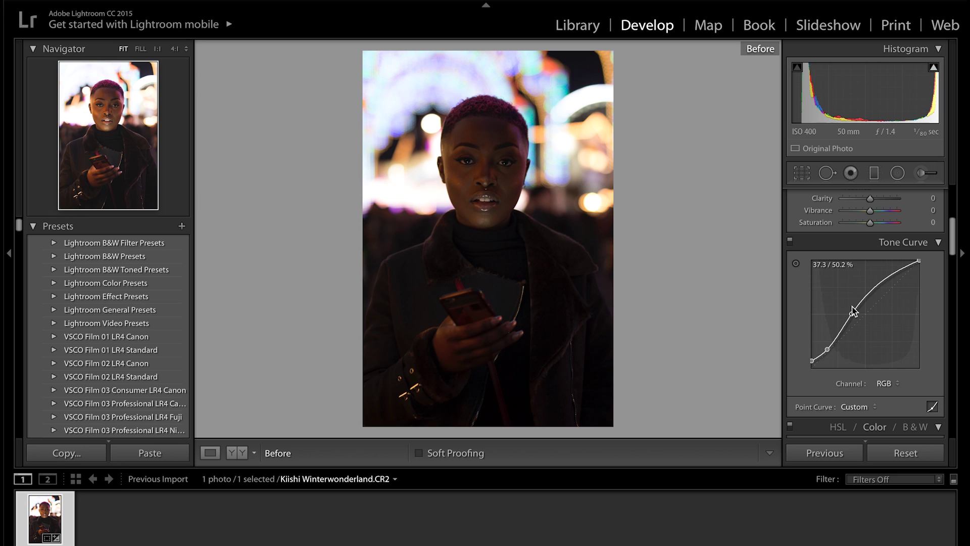
pyautogui.press('\\')
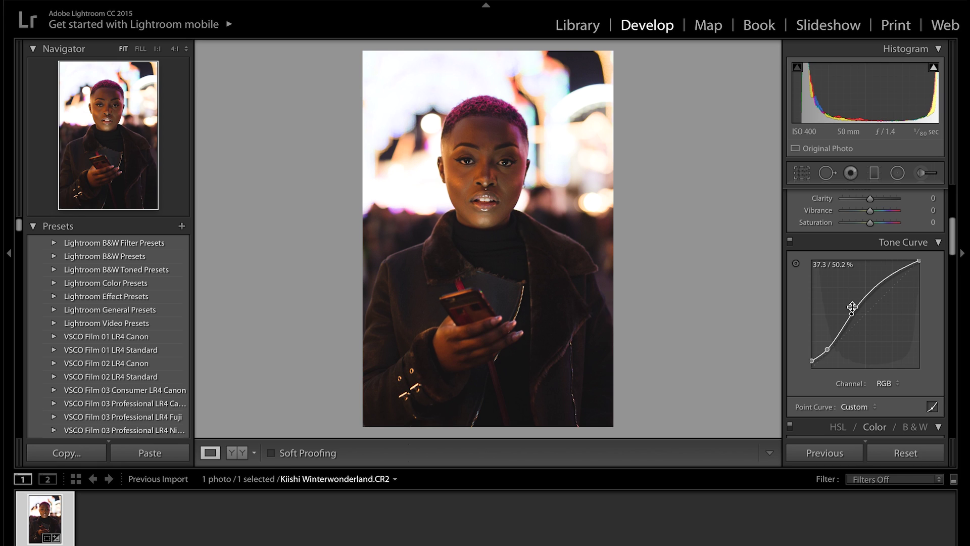
# - Toggle the Tone Curve adjustment off and back on to compare
pyautogui.click(790, 241)
pyautogui.click(791, 241)
pyautogui.click(791, 241)
# - On the Blue channel, lift two curve points, the shadow point to about 18.8 / 22.7%
pyautogui.click(893, 386)
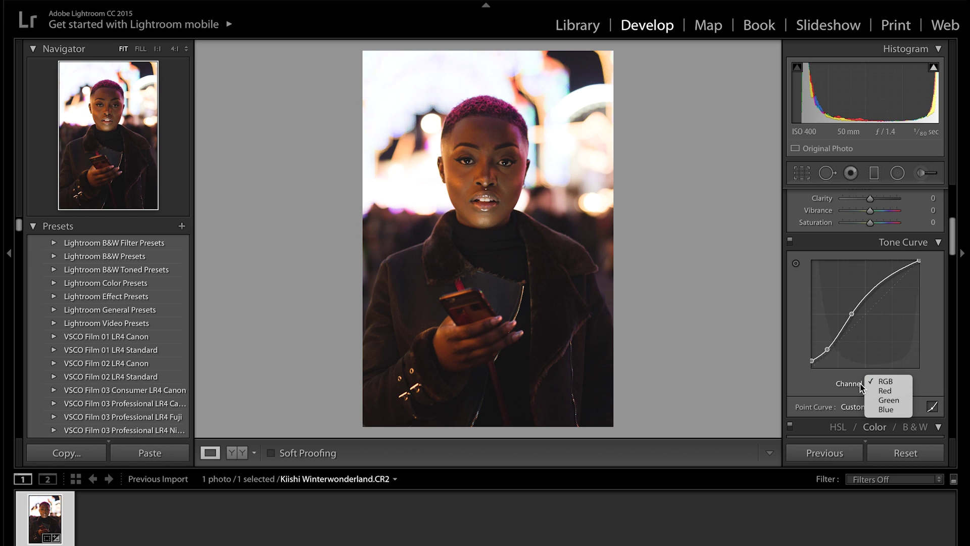
pyautogui.click(886, 409)
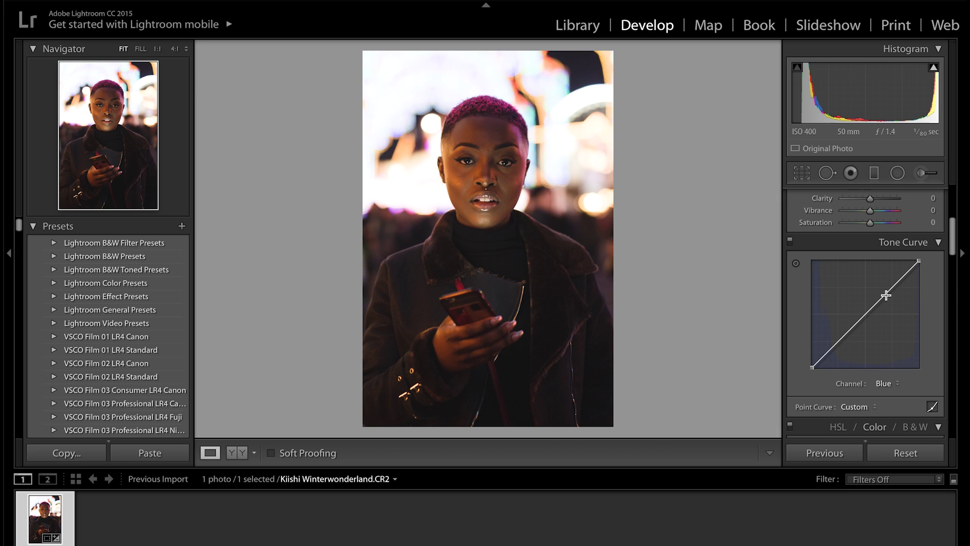
pyautogui.moveTo(885, 294); pyautogui.dragTo(885, 292)
pyautogui.moveTo(833, 349); pyautogui.dragTo(832, 343)
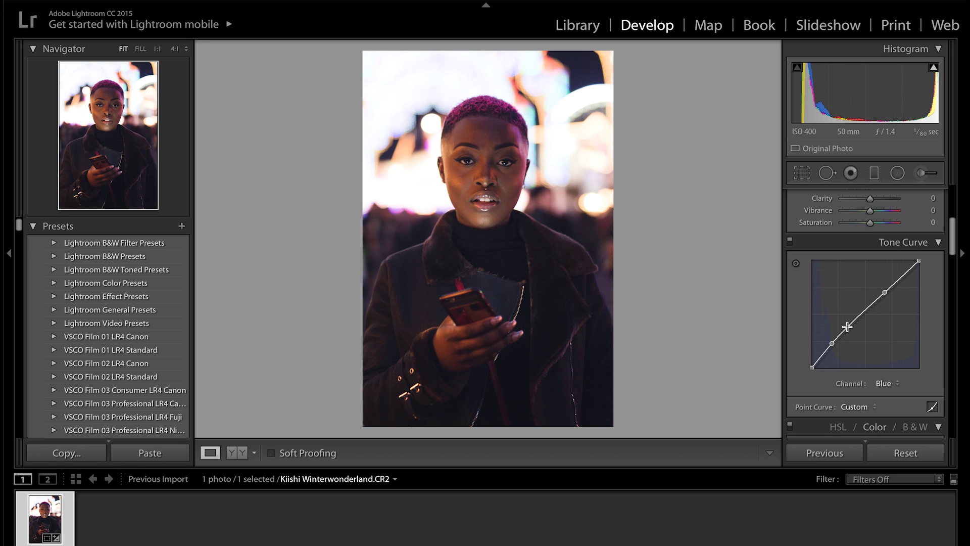
# - Set white balance Temp to 4,464 for a cooler Custom balance, Tint staying -4
pyautogui.scroll(7, 848, 326)
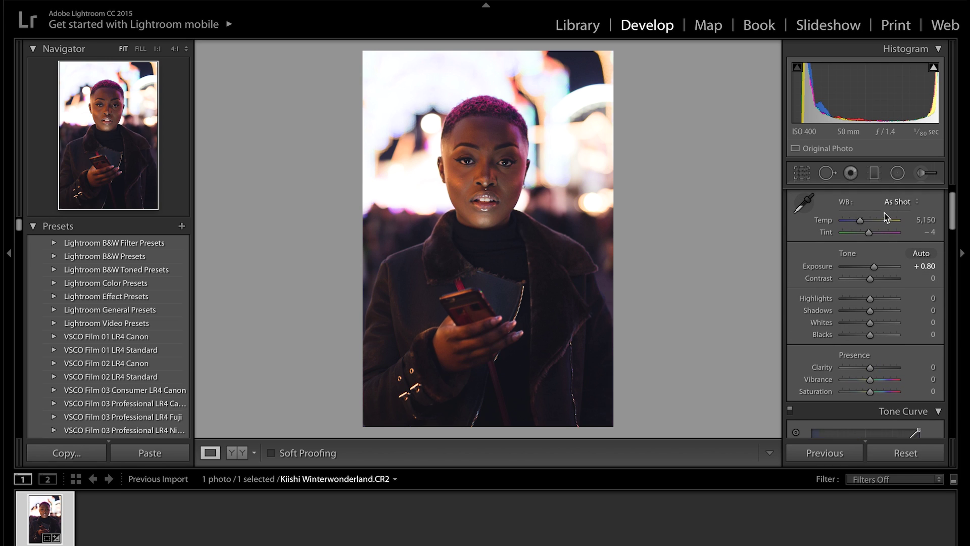
pyautogui.moveTo(860, 220); pyautogui.dragTo(856, 220)
pyautogui.click(928, 221)
pyautogui.click(921, 220)
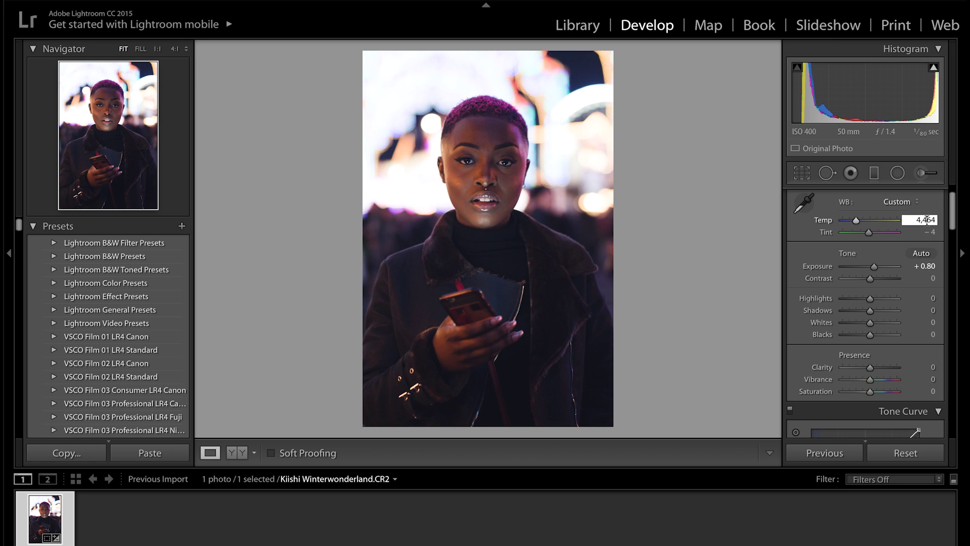
pyautogui.press('BackSpace')
pyautogui.write(',')
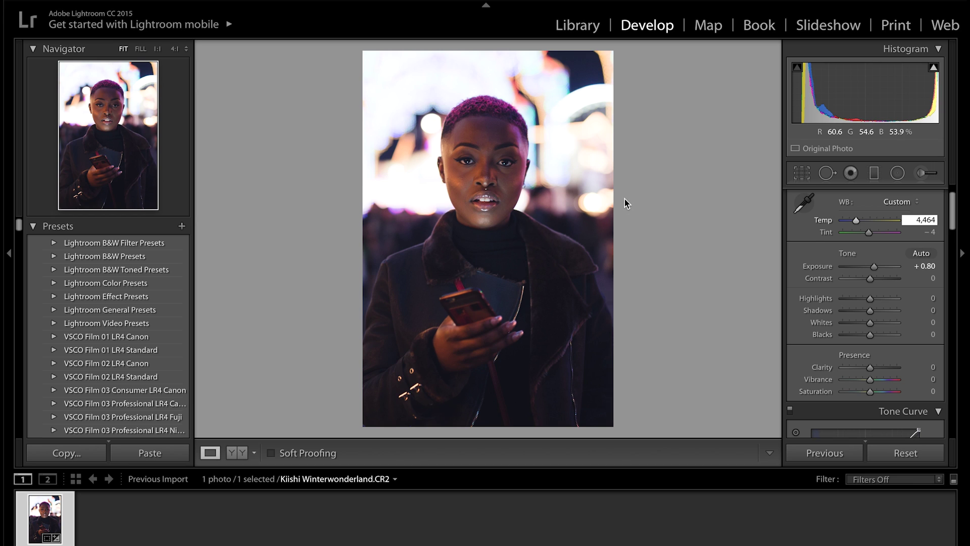
pyautogui.click(801, 251)
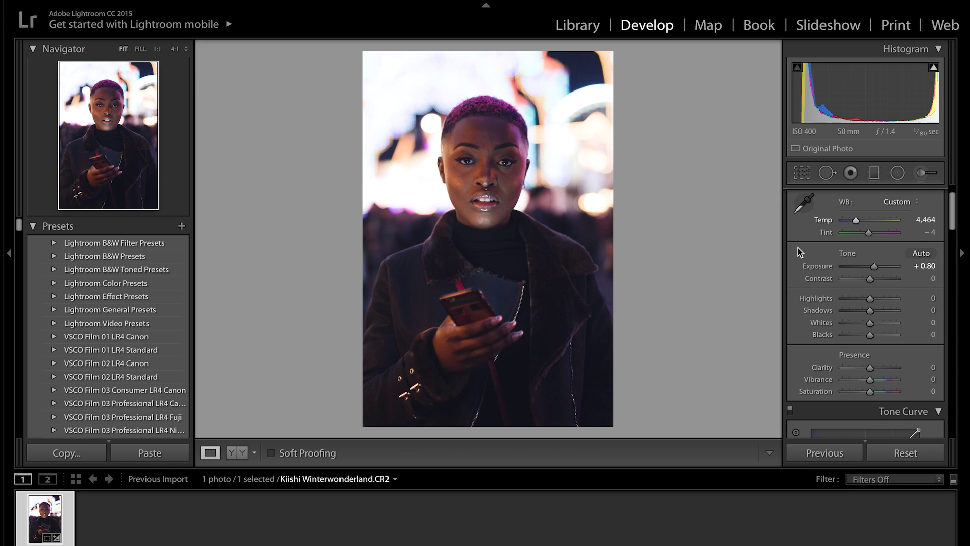
# - Set Presence Clarity to +17 and Vibrance to +23
pyautogui.scroll(-2, 798, 247)
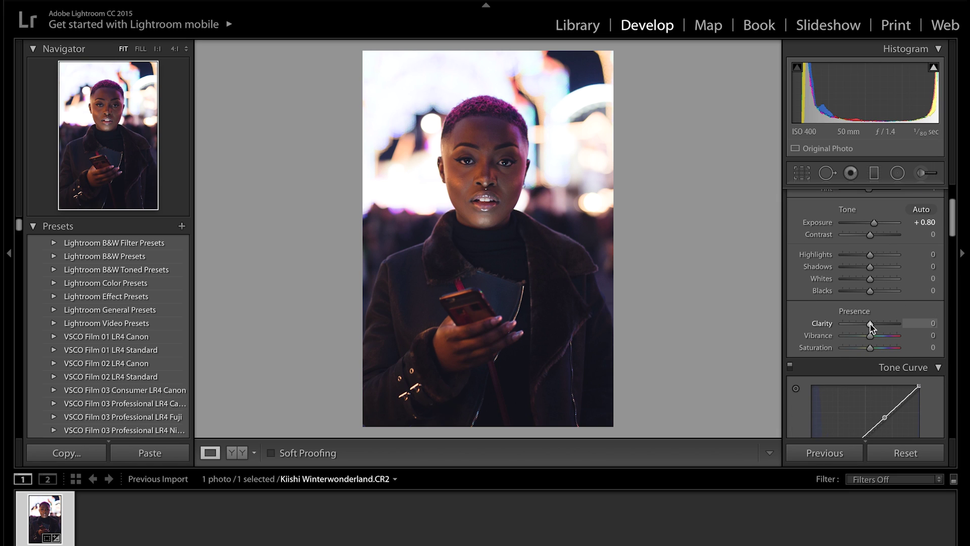
pyautogui.moveTo(870, 323); pyautogui.dragTo(872, 323)
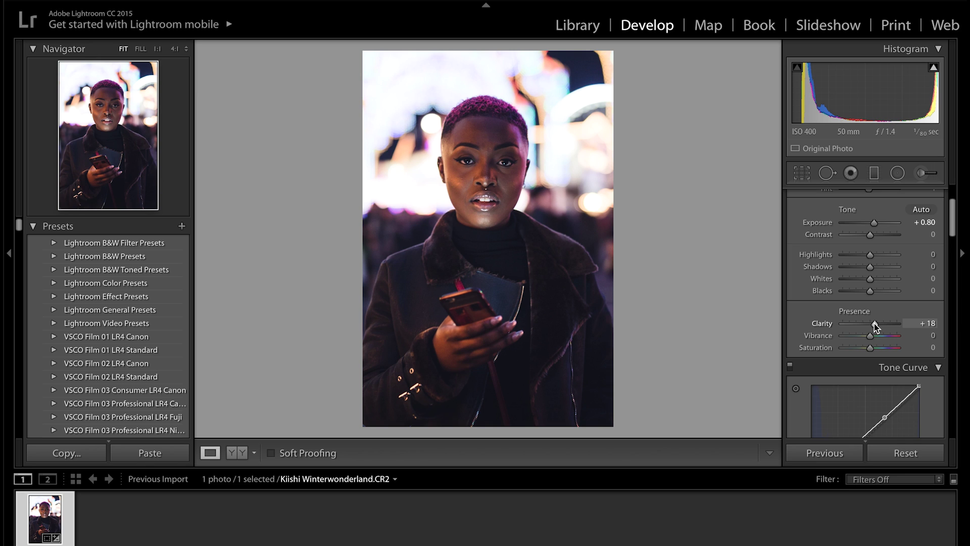
pyautogui.moveTo(874, 324); pyautogui.dragTo(873, 324)
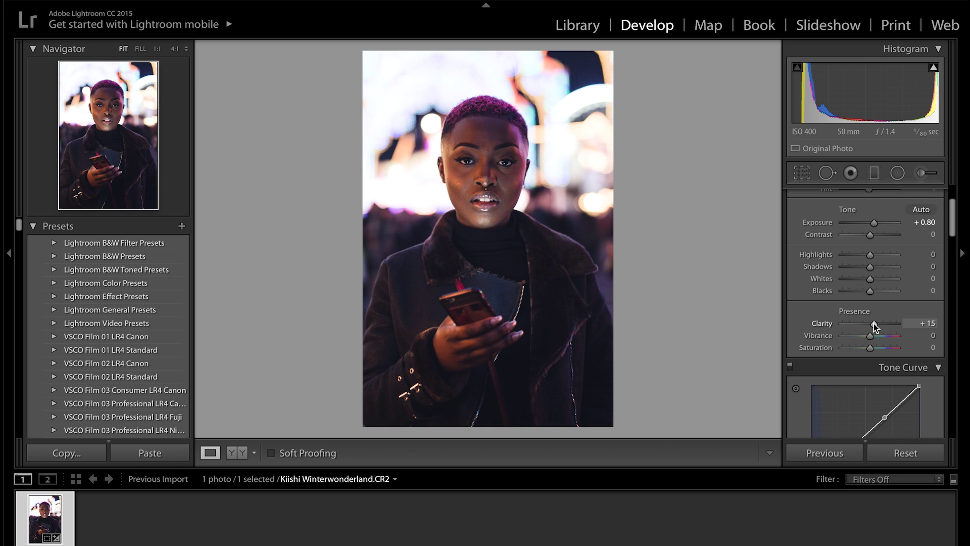
pyautogui.click(925, 323)
pyautogui.write('17')
pyautogui.press('Return')
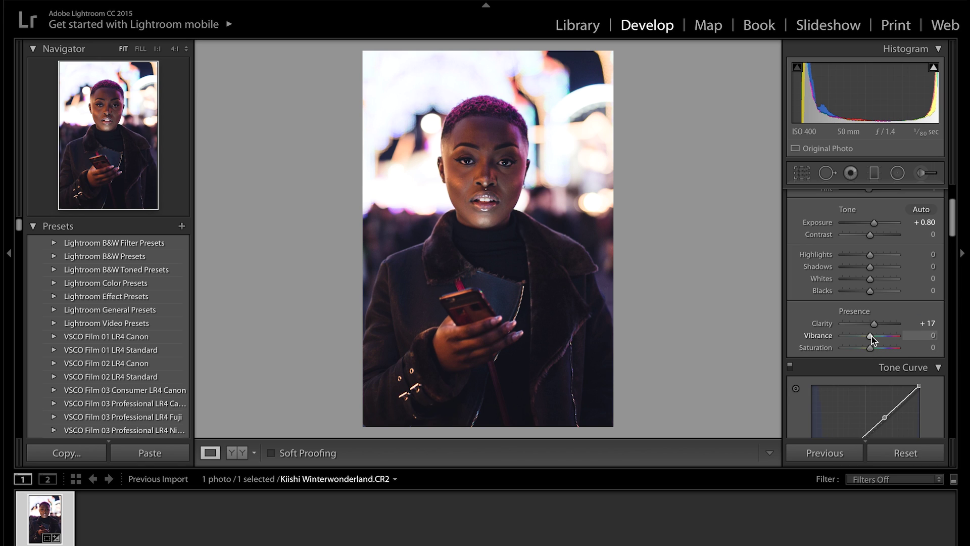
pyautogui.moveTo(872, 336); pyautogui.dragTo(877, 339)
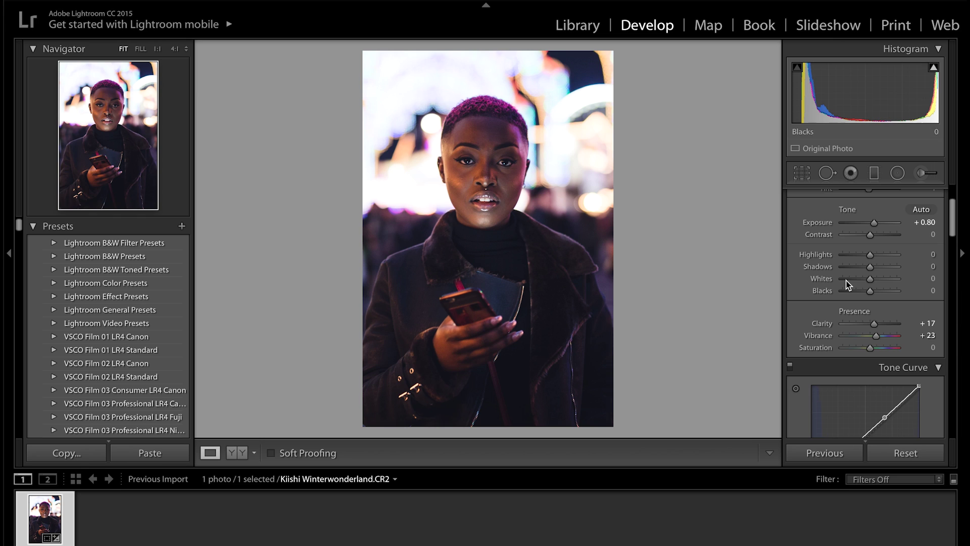
pyautogui.press('\\')
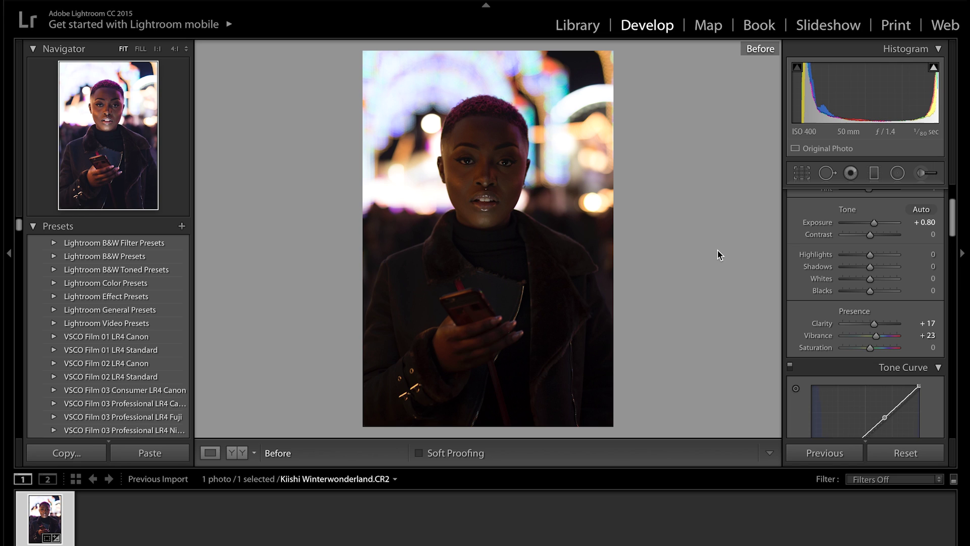
pyautogui.press('\\')
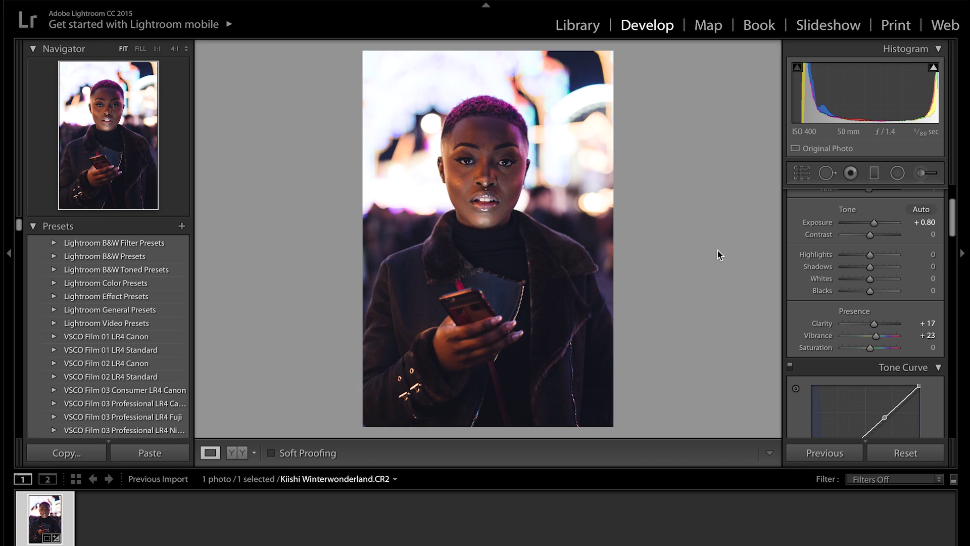
pyautogui.press('\\')
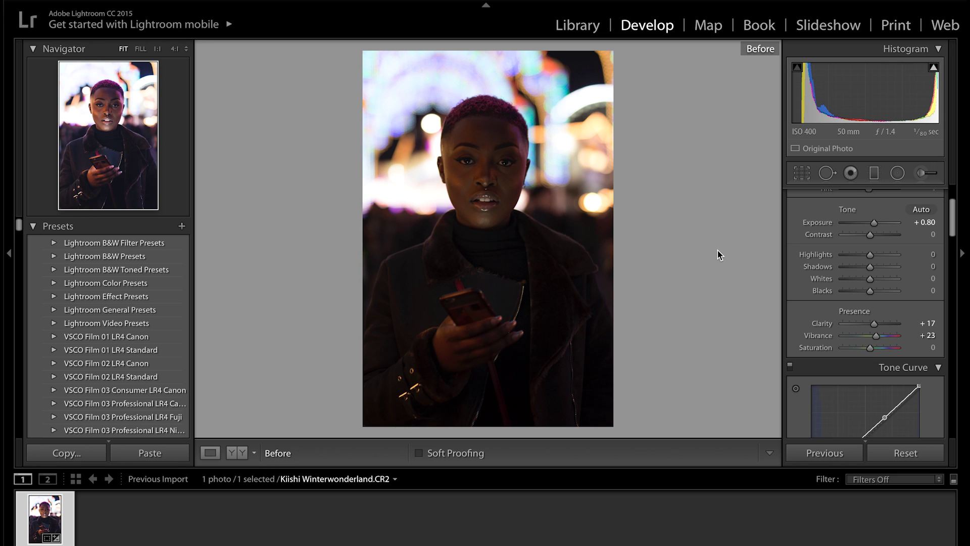
pyautogui.press('\\')
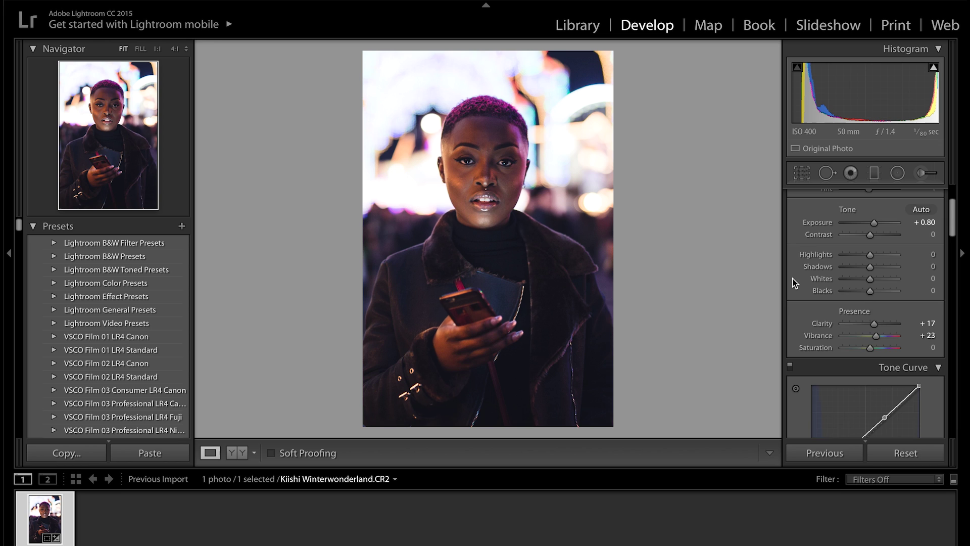
# - Tint the Split Toning highlights yellow at Hue 50, Saturation 12
pyautogui.scroll(-5, 798, 278)
pyautogui.scroll(-5, 795, 283)
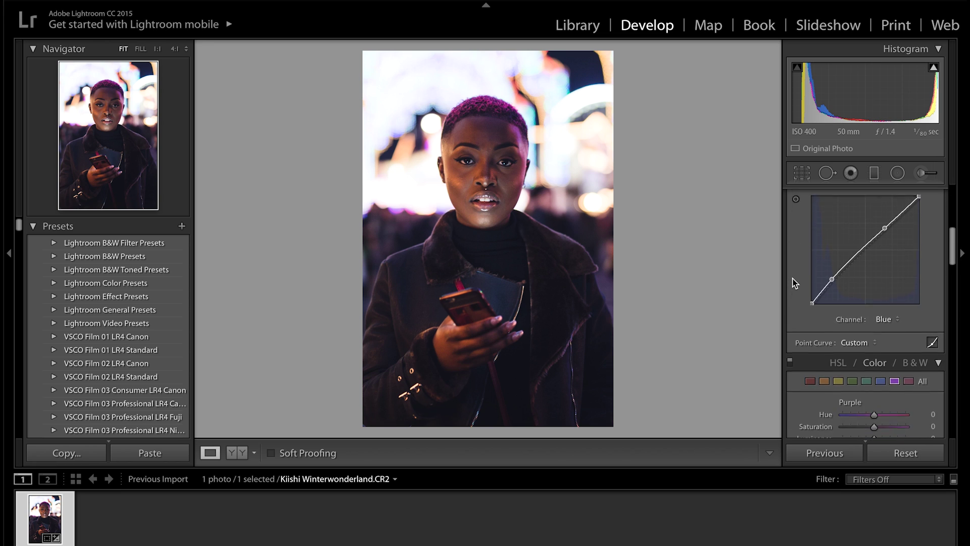
pyautogui.scroll(-1, 795, 284)
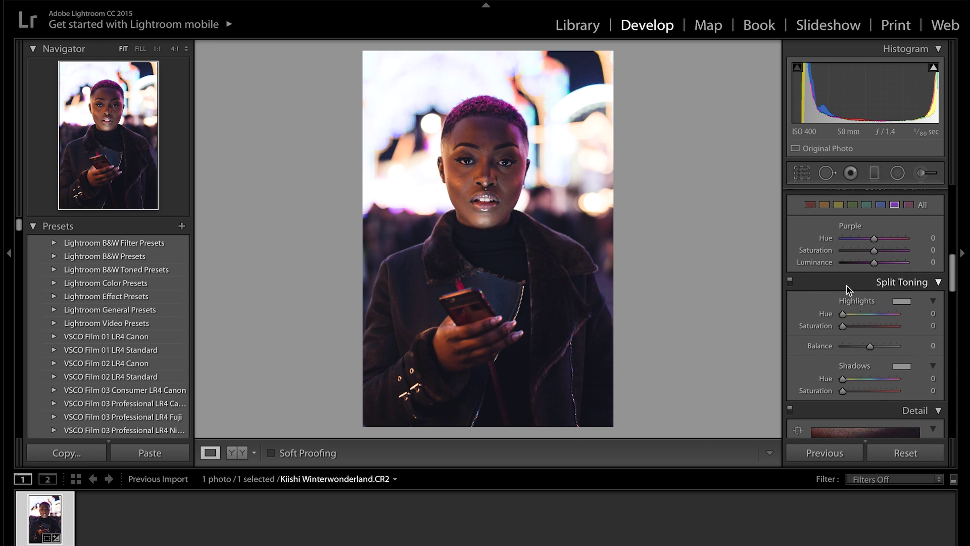
pyautogui.click(901, 302)
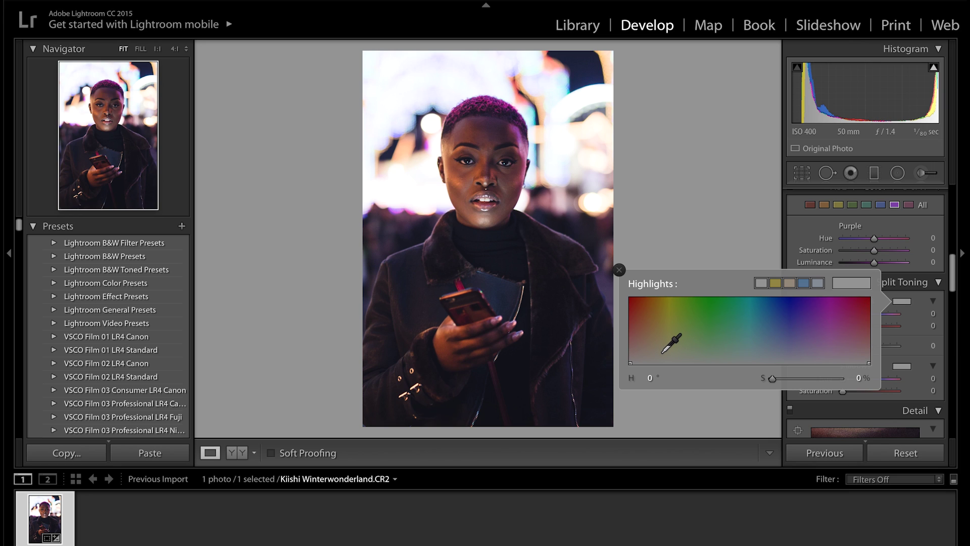
pyautogui.moveTo(662, 353); pyautogui.dragTo(662, 349)
pyautogui.moveTo(787, 380); pyautogui.dragTo(779, 380)
pyautogui.moveTo(778, 379); pyautogui.dragTo(779, 380)
pyautogui.click(619, 270)
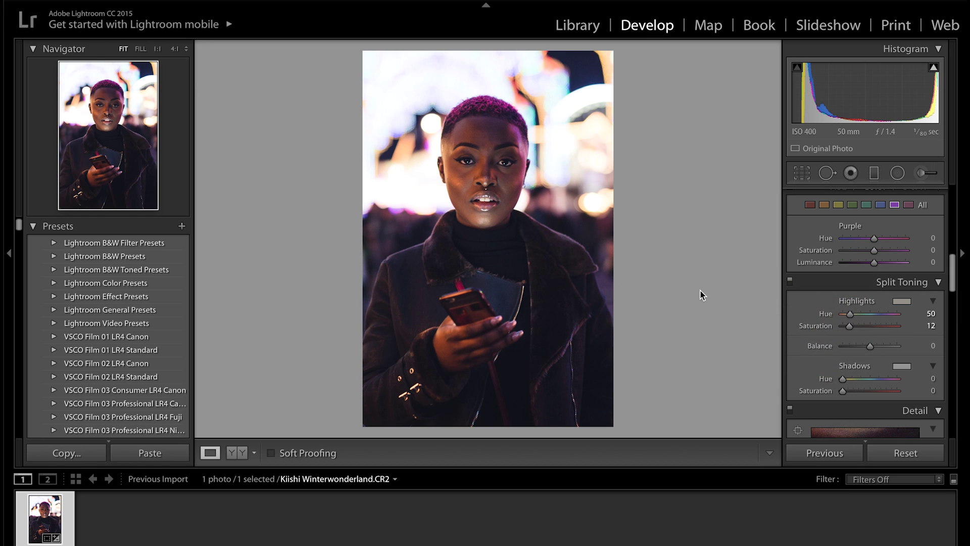
# - Tint the Split Toning shadows blue at Hue 230, Saturation 8
pyautogui.click(899, 365)
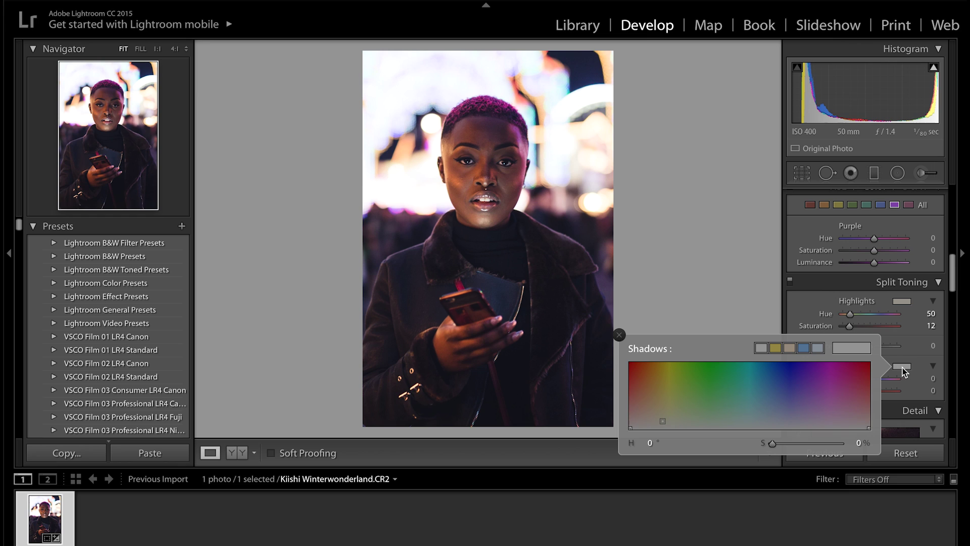
pyautogui.click(777, 415)
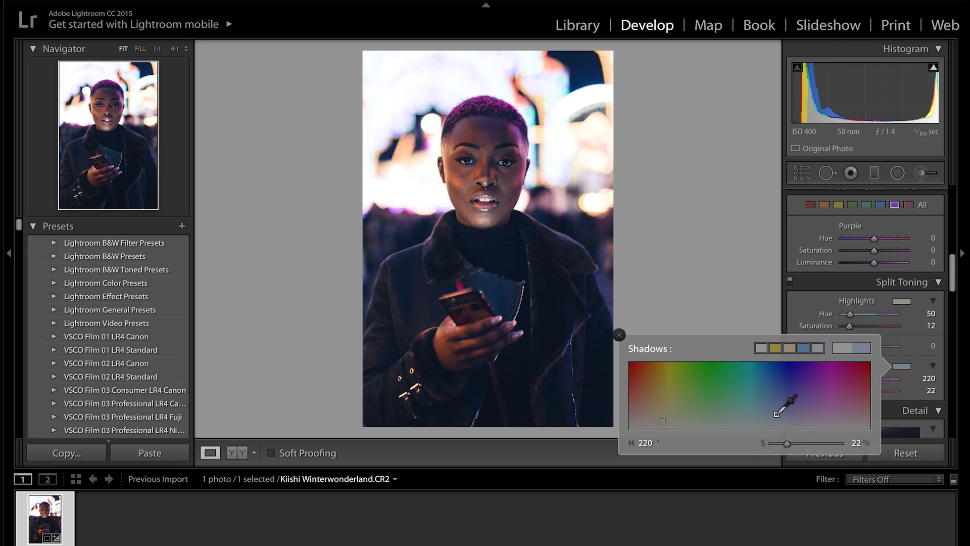
pyautogui.click(783, 413)
pyautogui.moveTo(786, 444); pyautogui.dragTo(778, 444)
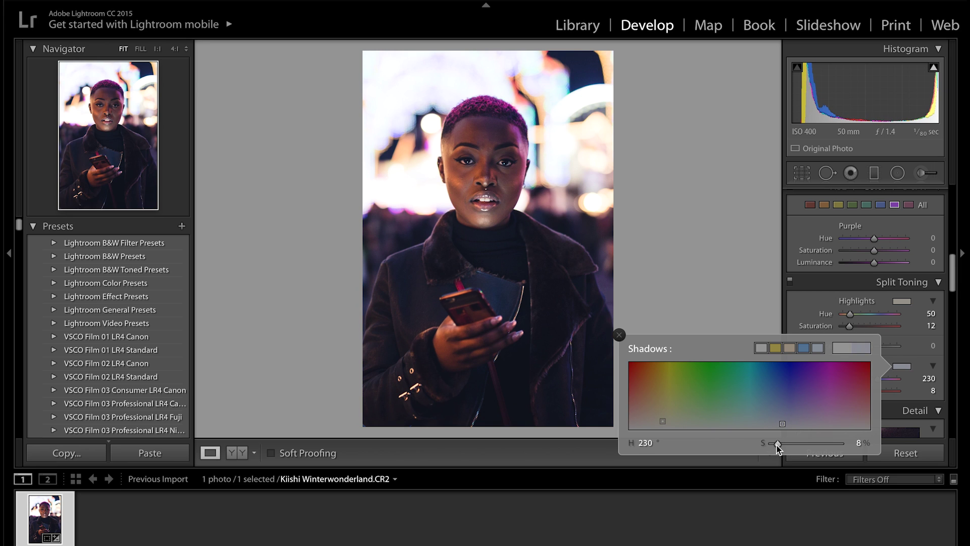
pyautogui.click(619, 336)
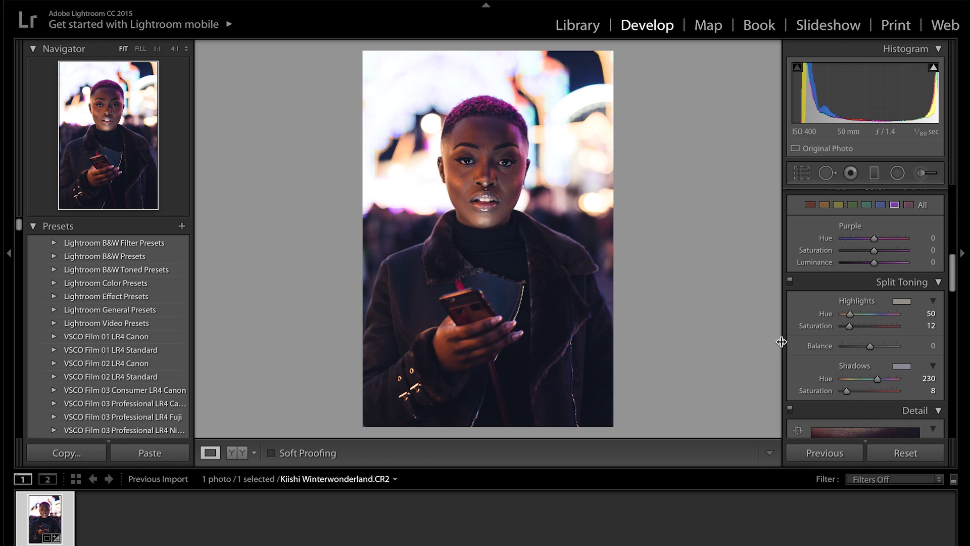
# - Set Post-Crop Vignetting Amount to -25 in the Effects panel
pyautogui.scroll(-5, 811, 336)
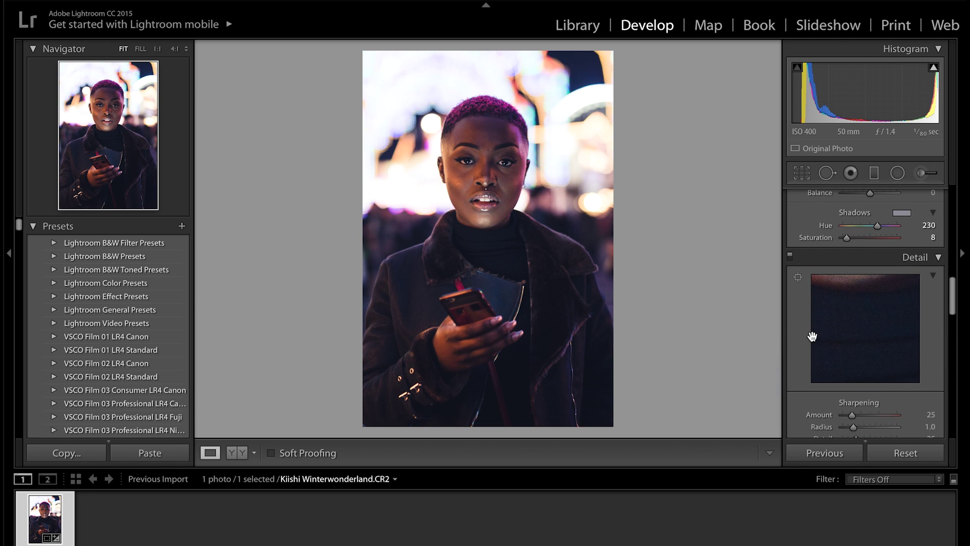
pyautogui.scroll(-8, 812, 336)
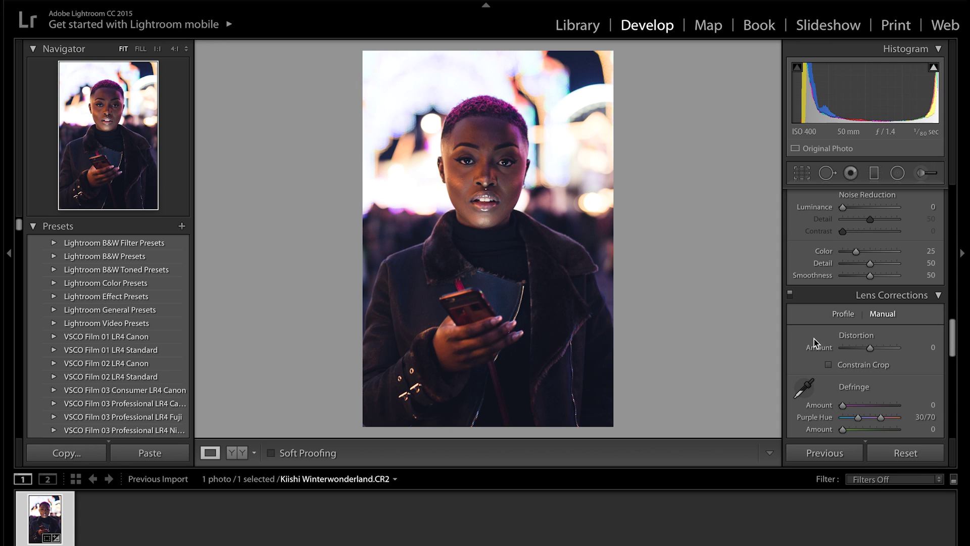
pyautogui.scroll(-7, 814, 339)
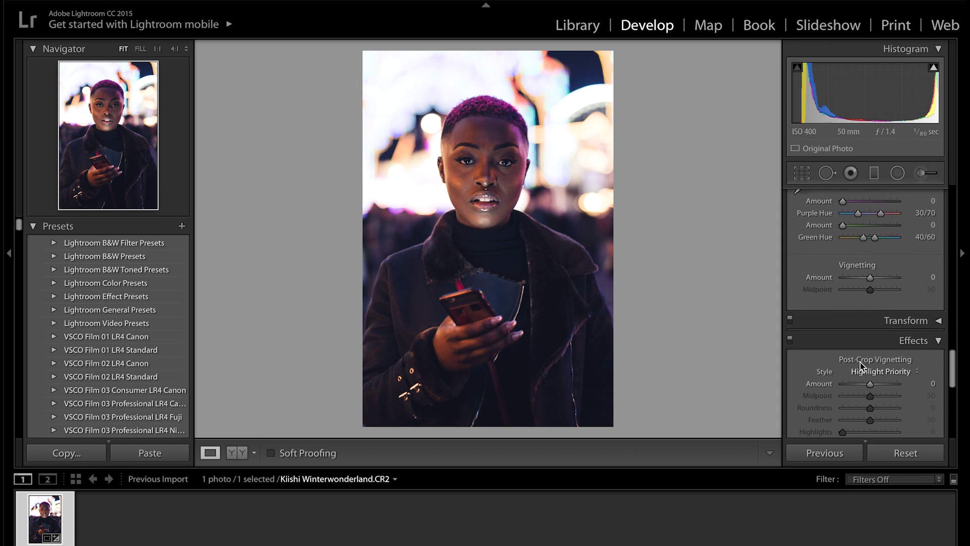
pyautogui.scroll(-2, 861, 362)
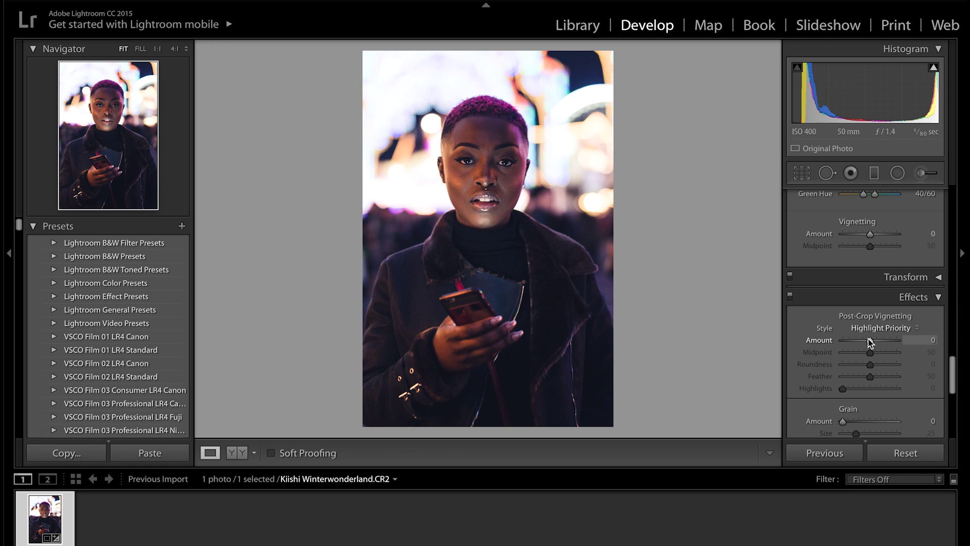
pyautogui.moveTo(869, 341); pyautogui.dragTo(862, 342)
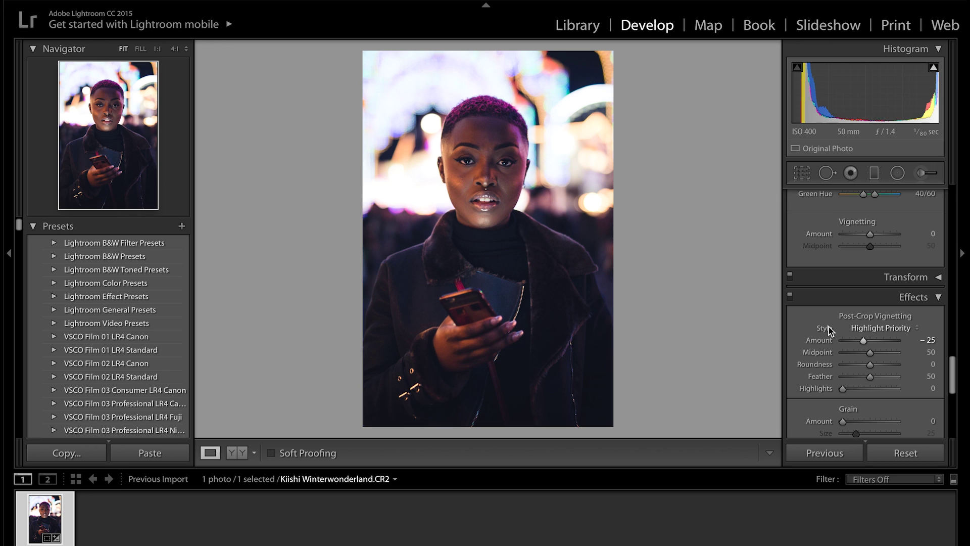
# - Compare with Effects toggled off and on, then set Grain Amount to 20
pyautogui.click(791, 296)
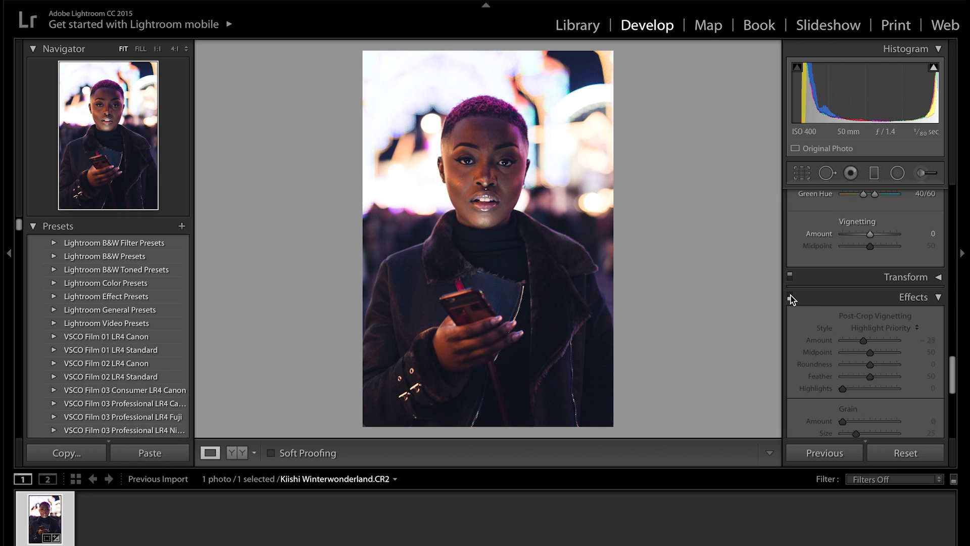
pyautogui.click(791, 296)
pyautogui.click(790, 297)
pyautogui.click(790, 296)
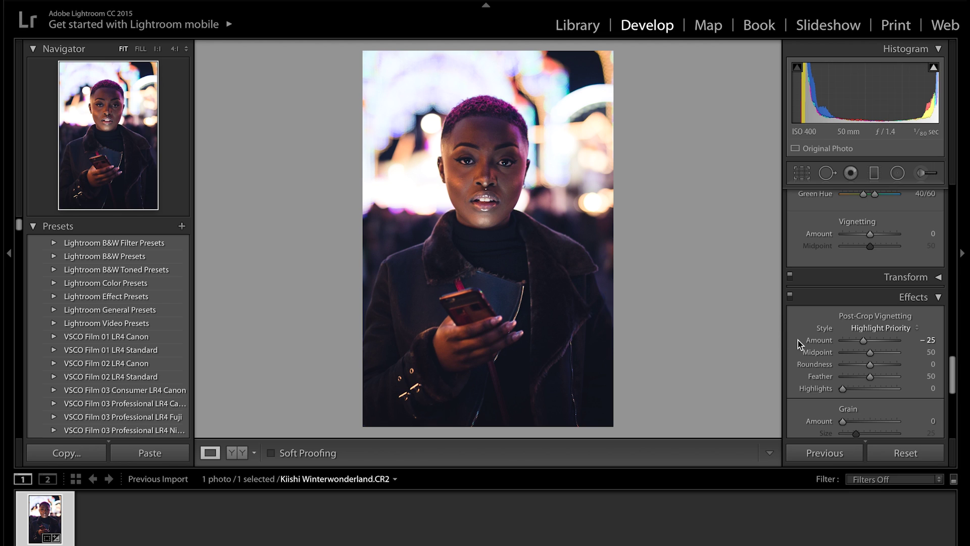
pyautogui.scroll(-3, 799, 340)
pyautogui.moveTo(844, 356); pyautogui.dragTo(854, 355)
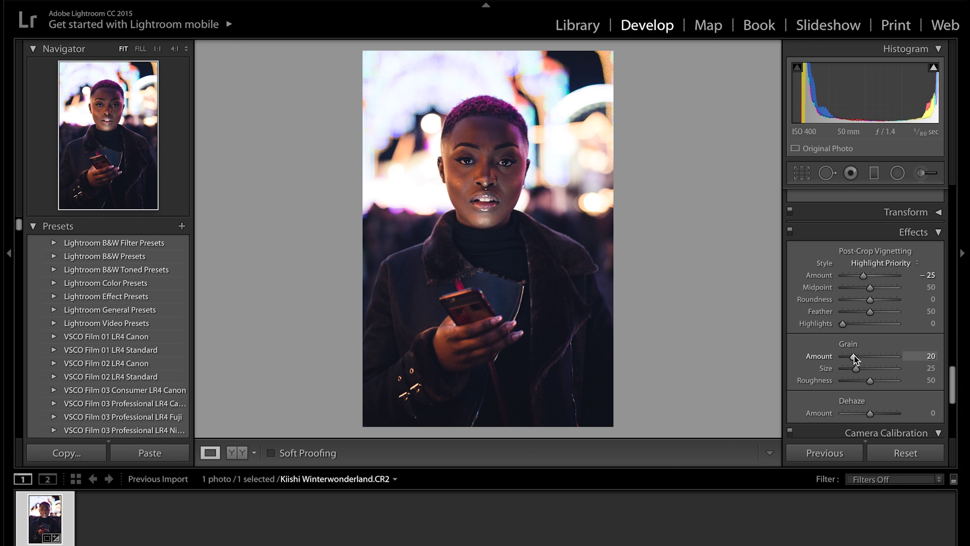
# - Set Luminance noise reduction to 20 while checking the face at 1:1
pyautogui.click(510, 190)
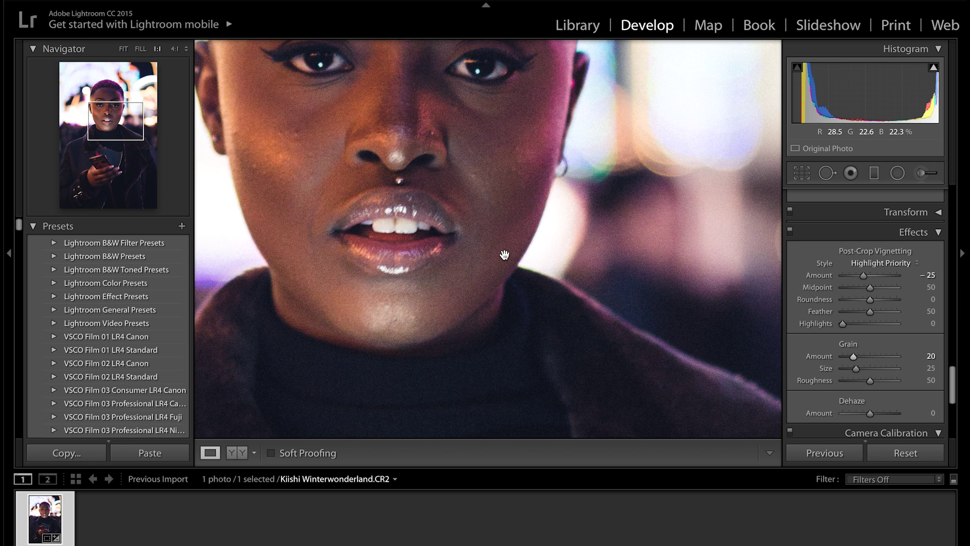
pyautogui.moveTo(516, 261); pyautogui.dragTo(498, 259)
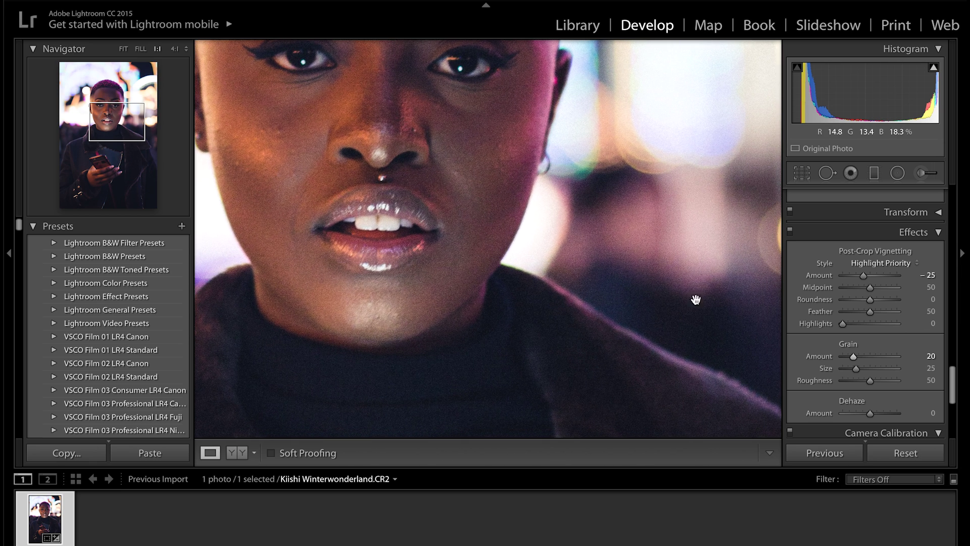
pyautogui.scroll(10, 802, 333)
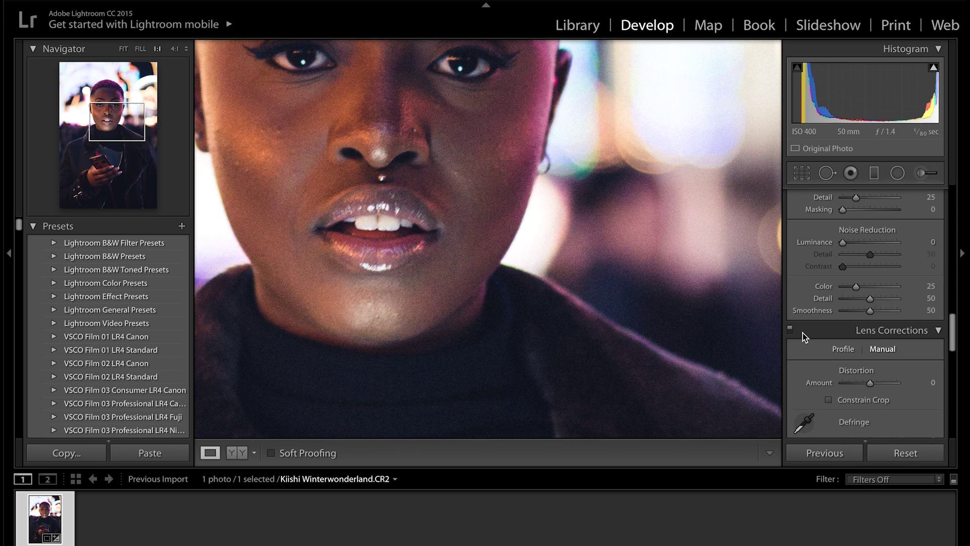
pyautogui.scroll(2, 802, 333)
pyautogui.moveTo(843, 276); pyautogui.dragTo(857, 274)
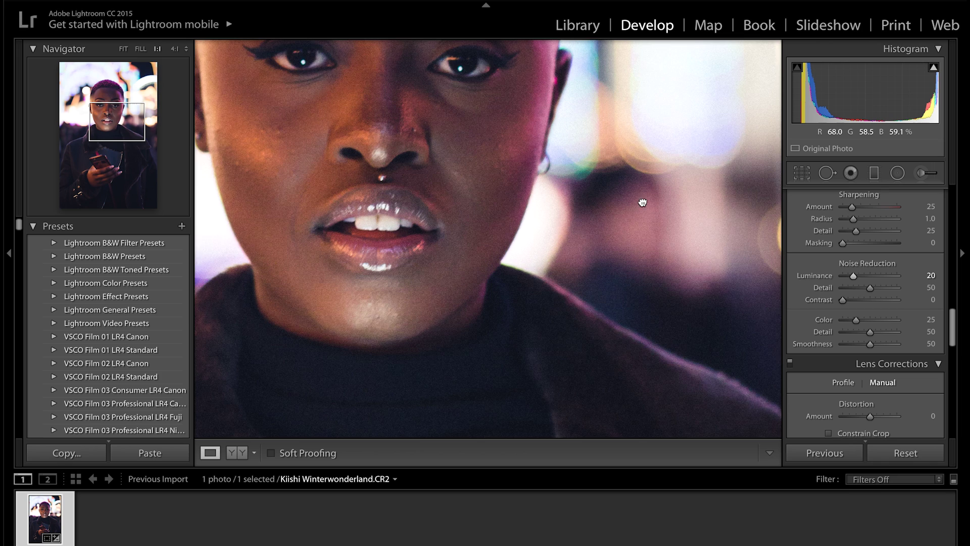
pyautogui.moveTo(668, 232); pyautogui.dragTo(632, 191)
pyautogui.click(553, 203)
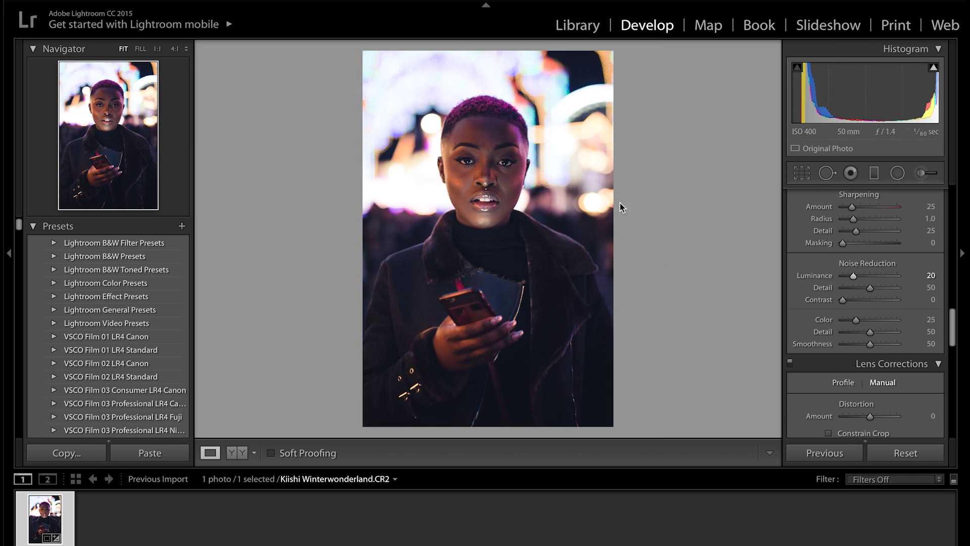
# - On the RGB tone curve, raise the shadow point to about 14.5 / 18.0%, then compare Before/After
pyautogui.scroll(1, 853, 295)
pyautogui.scroll(10, 853, 295)
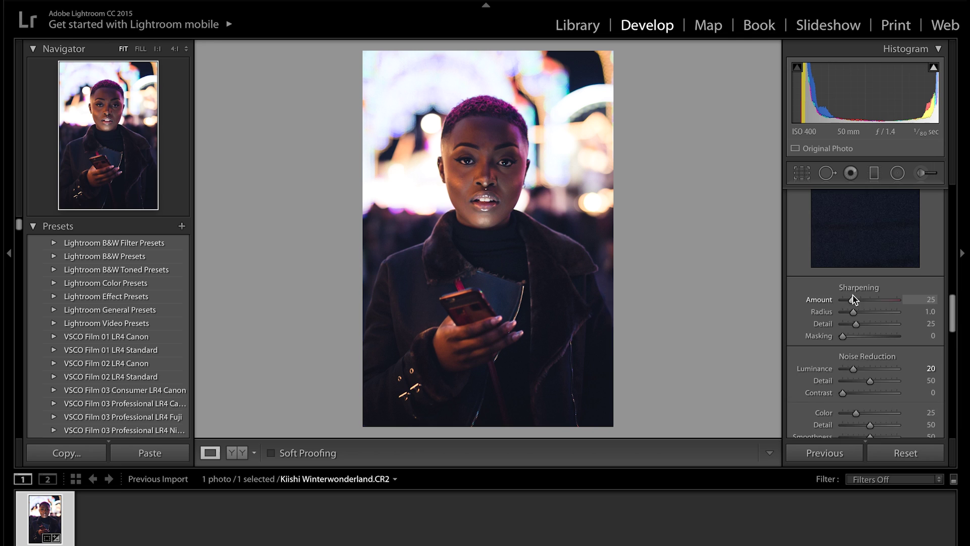
pyautogui.scroll(5, 853, 296)
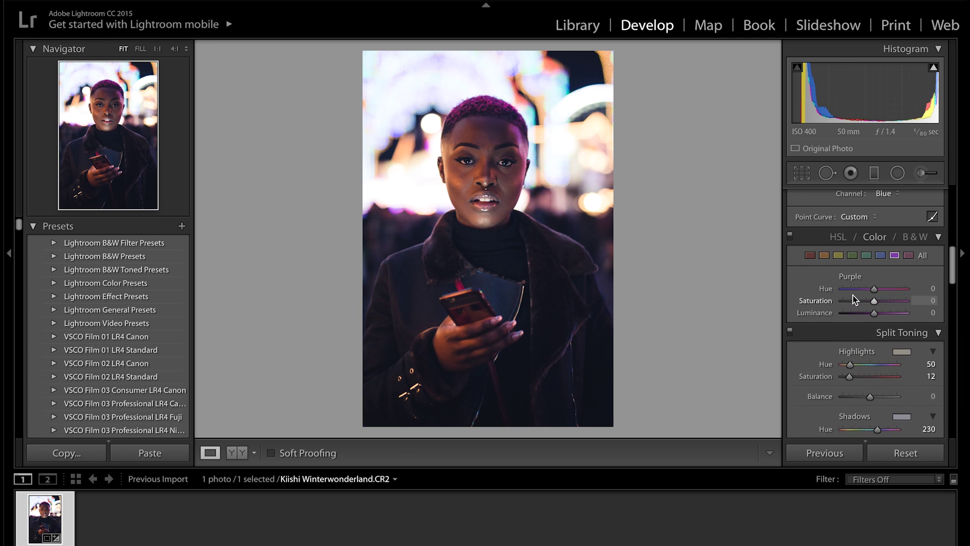
pyautogui.click(888, 359)
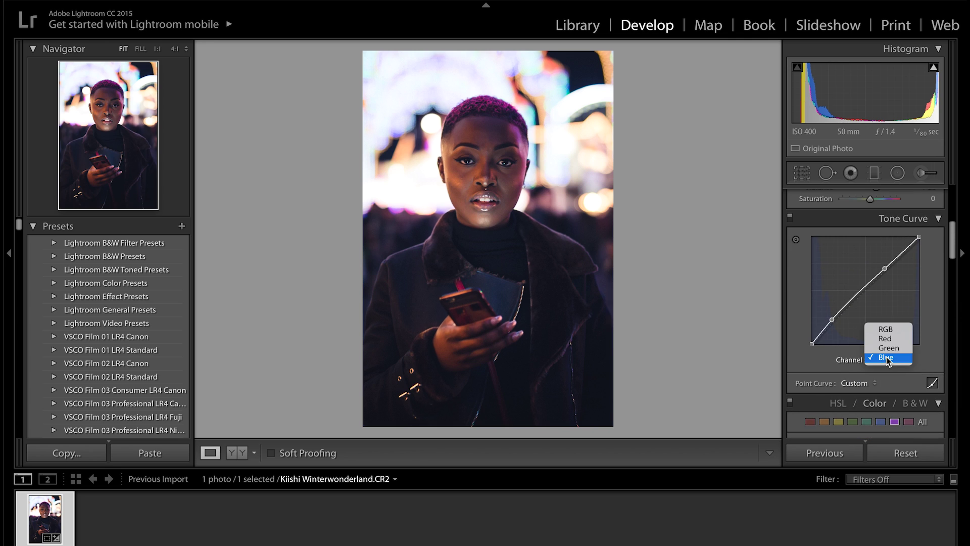
pyautogui.click(886, 329)
pyautogui.moveTo(828, 326); pyautogui.dragTo(828, 324)
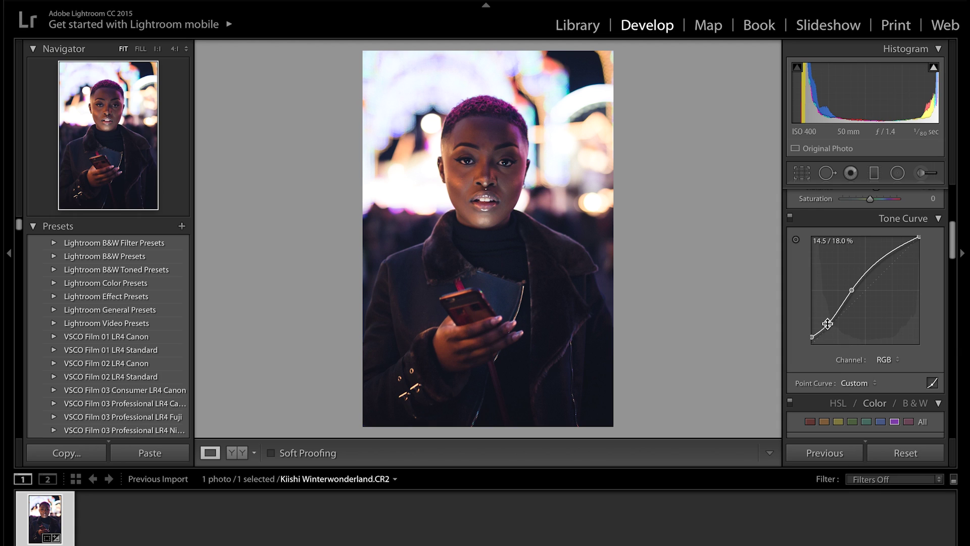
pyautogui.press('\\')
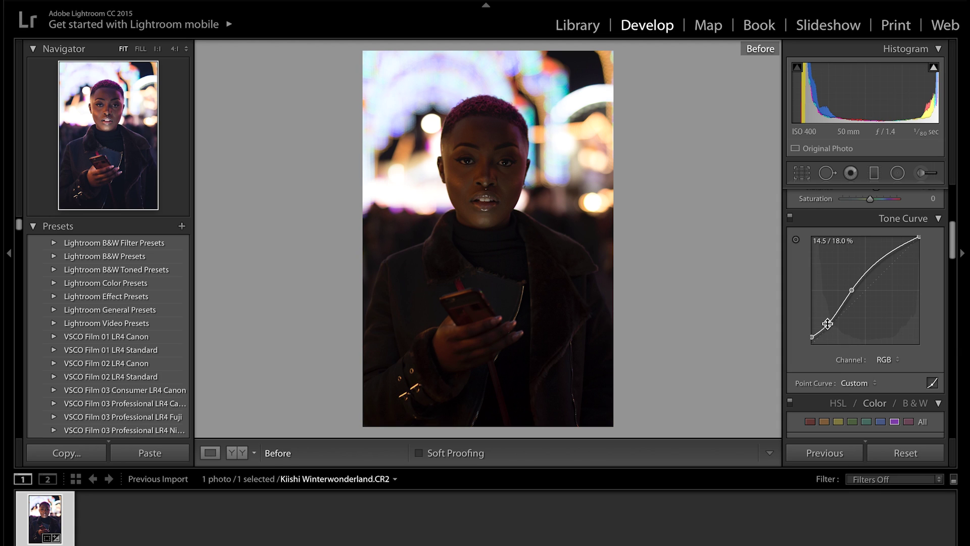
pyautogui.press('\\')
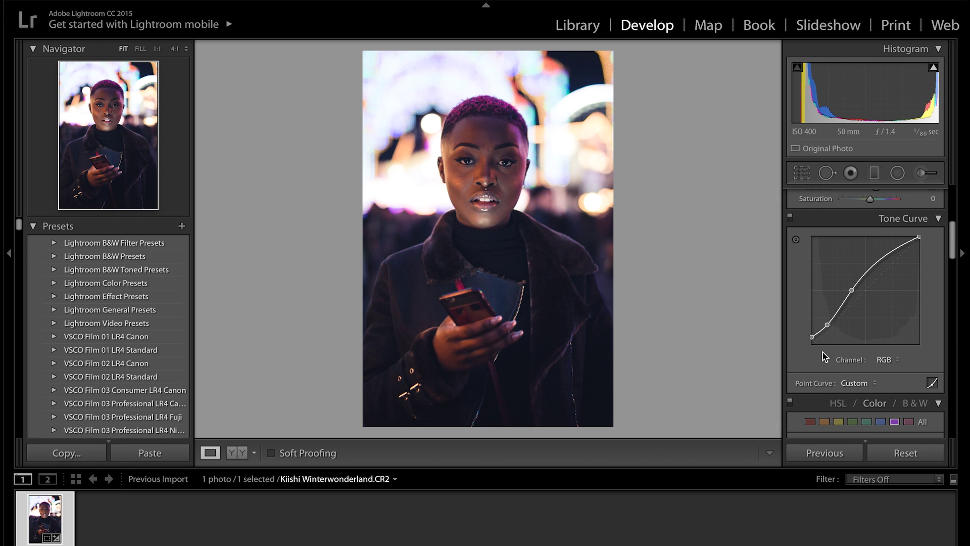
# - After a Before/After check, lower Basic Highlights to -55 to tame the bright fairground lights
pyautogui.press('\\')
pyautogui.press('\\')
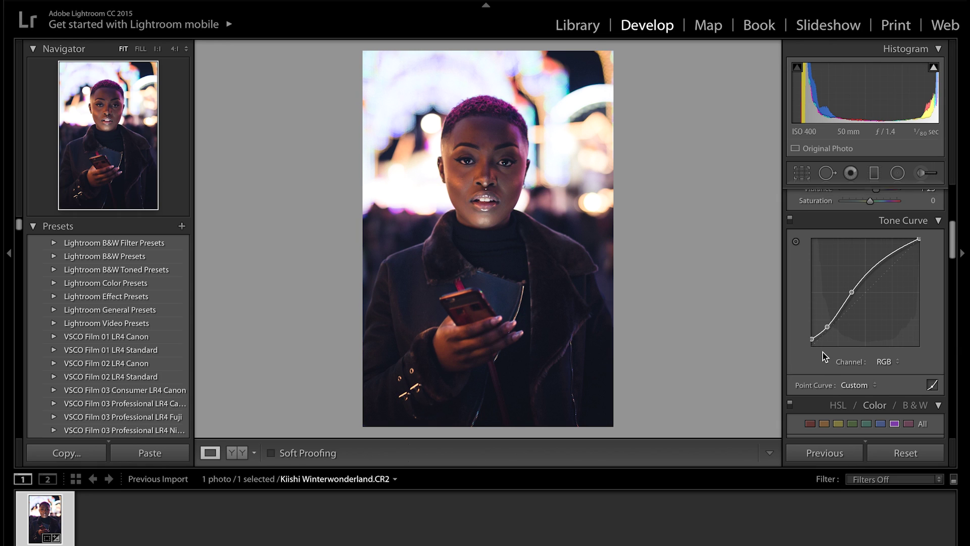
pyautogui.scroll(6, 822, 353)
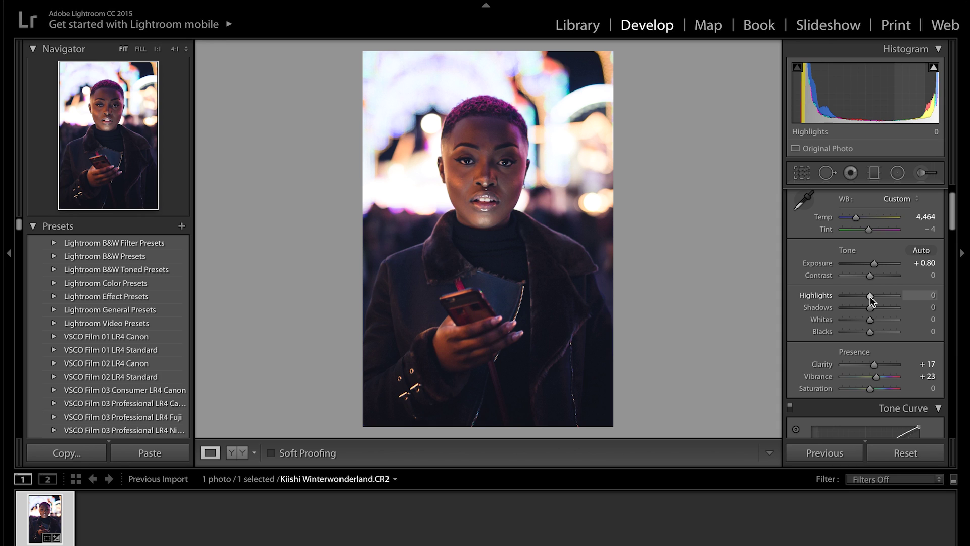
pyautogui.moveTo(870, 298); pyautogui.dragTo(857, 298)
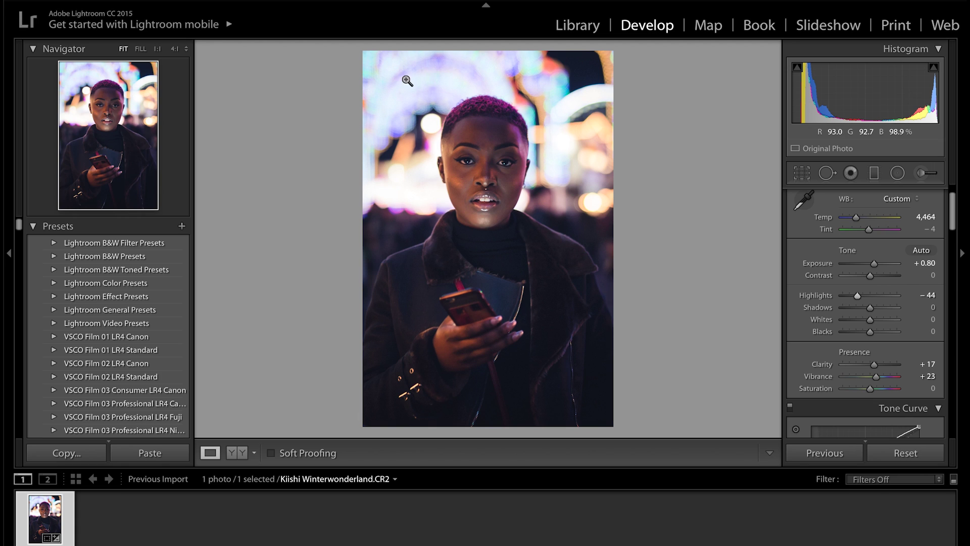
pyautogui.moveTo(857, 295); pyautogui.dragTo(856, 299)
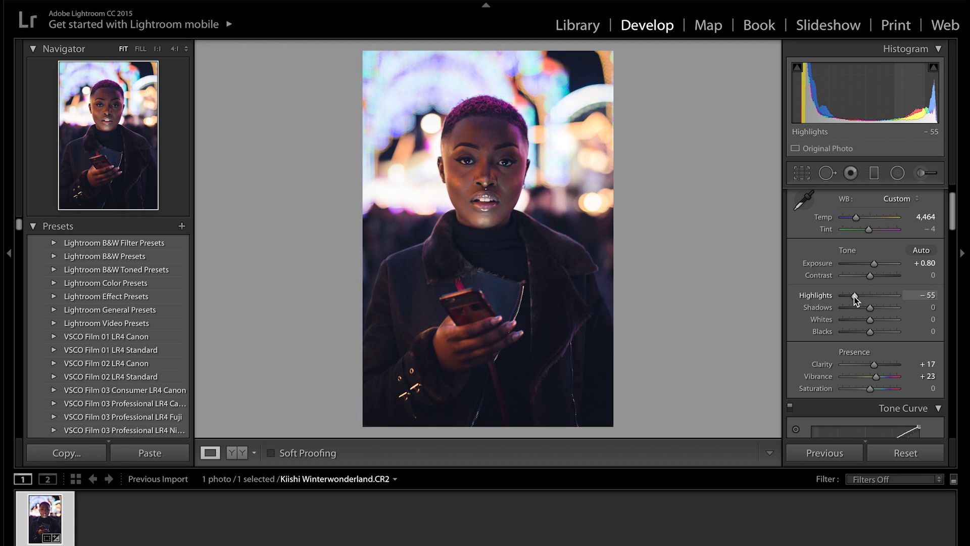